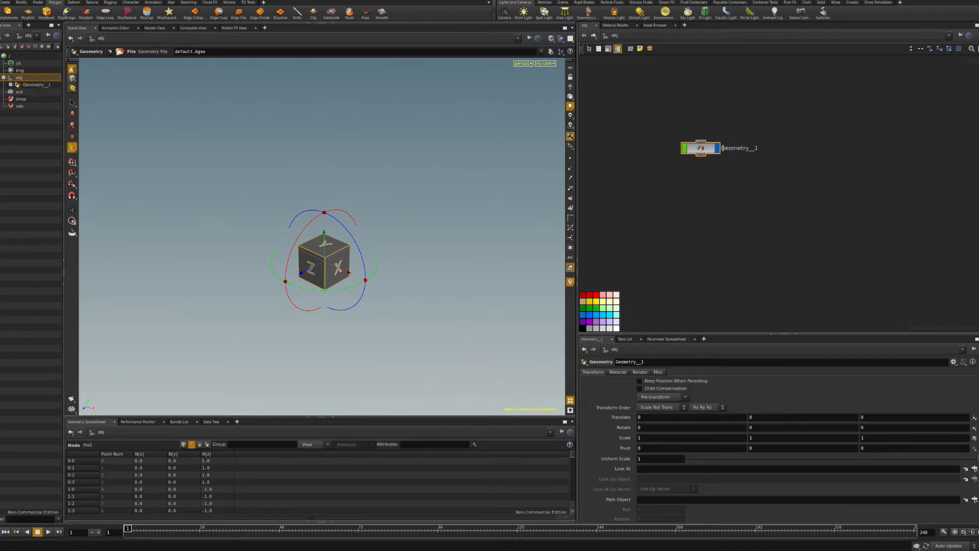
Rename the geometry object to Geometry_01, go inside it, and move file2 to the upper left.
double_click(754, 148)
key("Return")
double_click(708, 149)
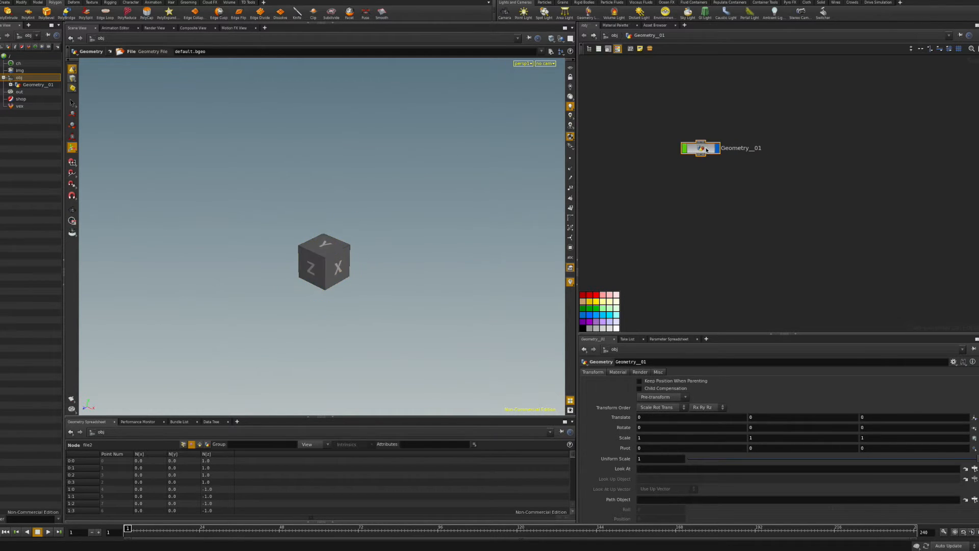
left_click_drag(803, 189, 646, 112)
left_click(654, 146)
Add a Null node wired beneath file2 and make it the displayed node.
key("Tab")
type("null")
left_click(721, 162)
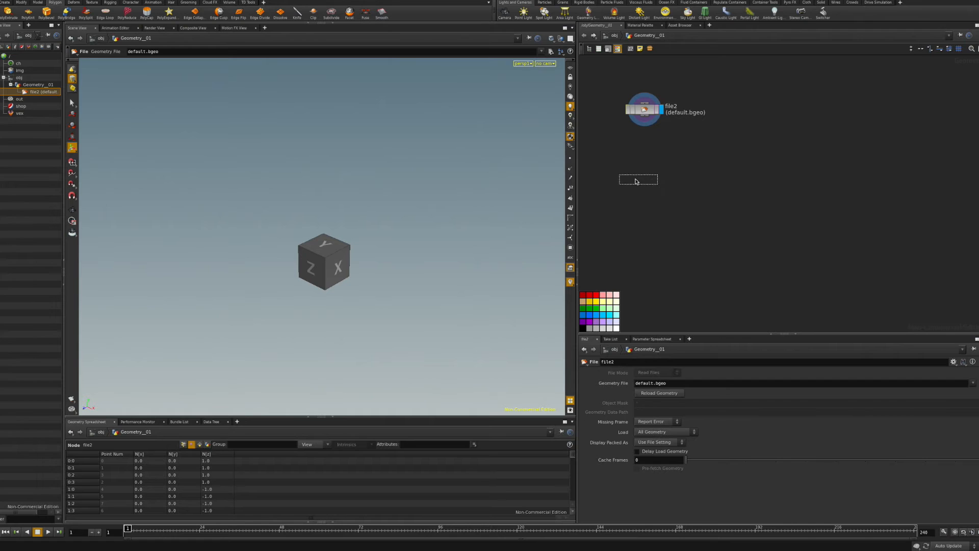
left_click(642, 173)
left_click(648, 118)
left_click_drag(638, 180, 647, 177)
left_click(662, 176)
left_click(646, 180)
Rename the null to OUT_FILE_MAYA_GEO and the file node to file_MayaGeo.
double_click(675, 177)
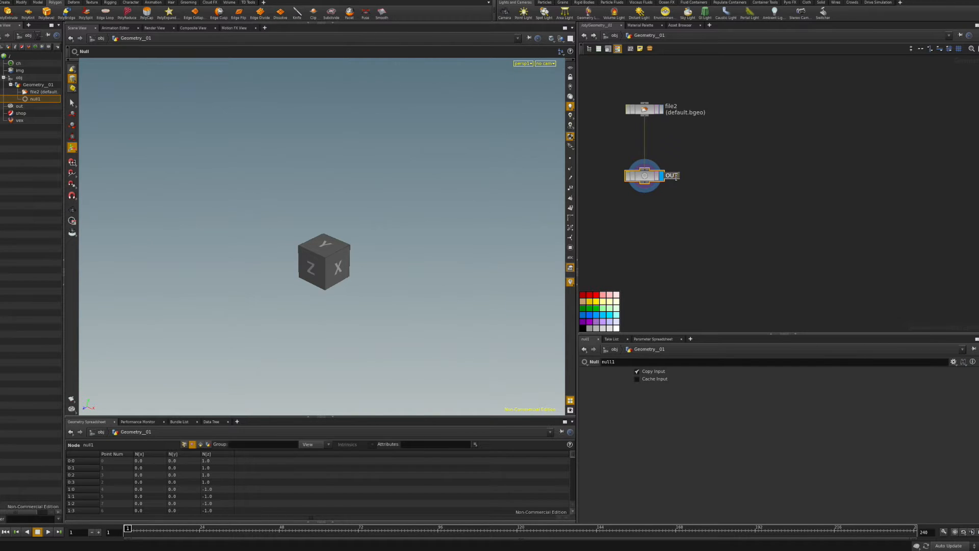
type("OUT_FILE_MAYA_GEO")
key("Return")
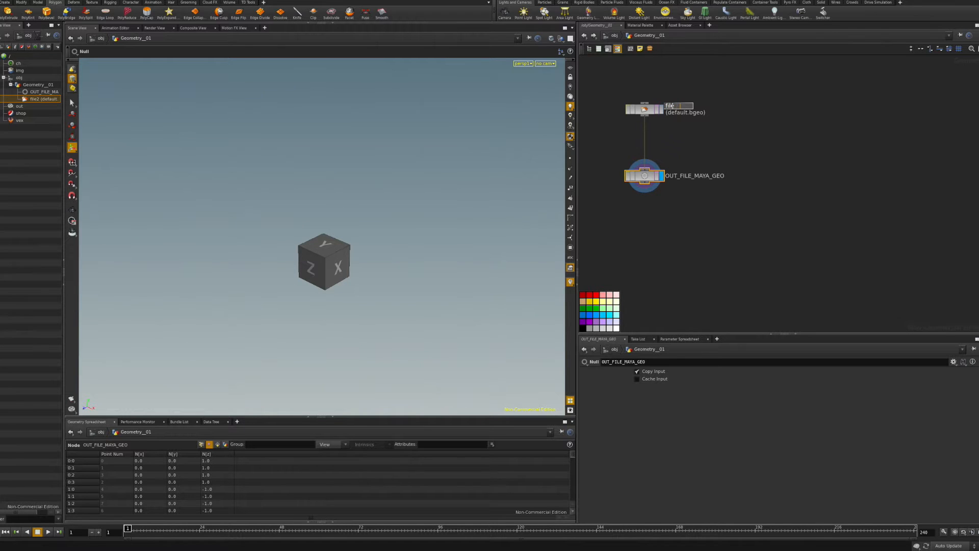
type("o")
key("Return")
Load $JOB/geo/MayaOutput/Hood_outobj.obj into file_MayaGeo and frame the hood mesh in the viewport.
left_click(650, 115)
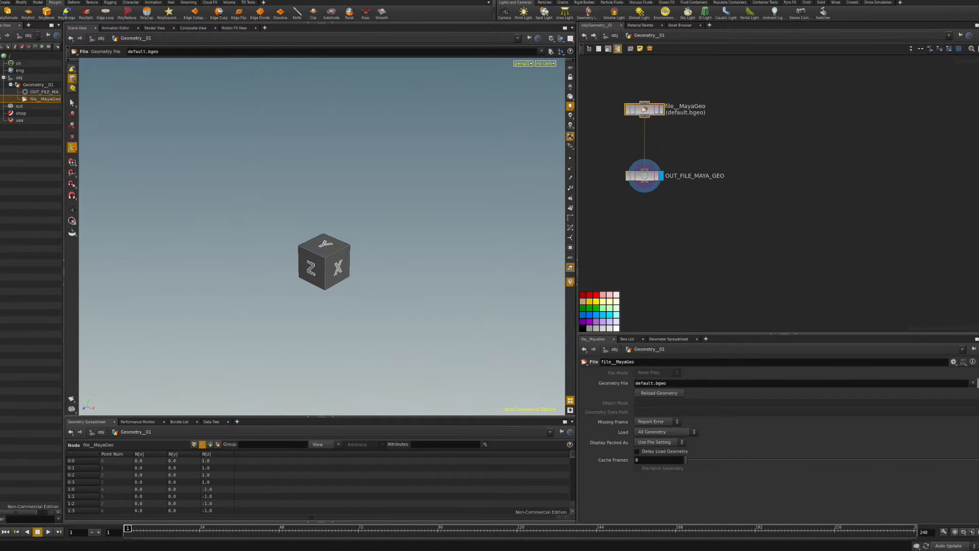
left_click(977, 383)
left_click(816, 313)
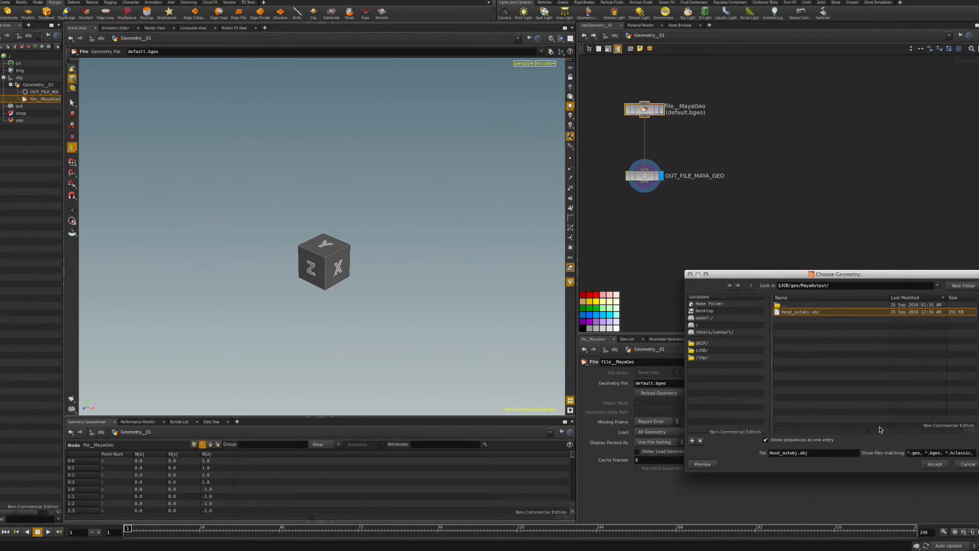
left_click(937, 464)
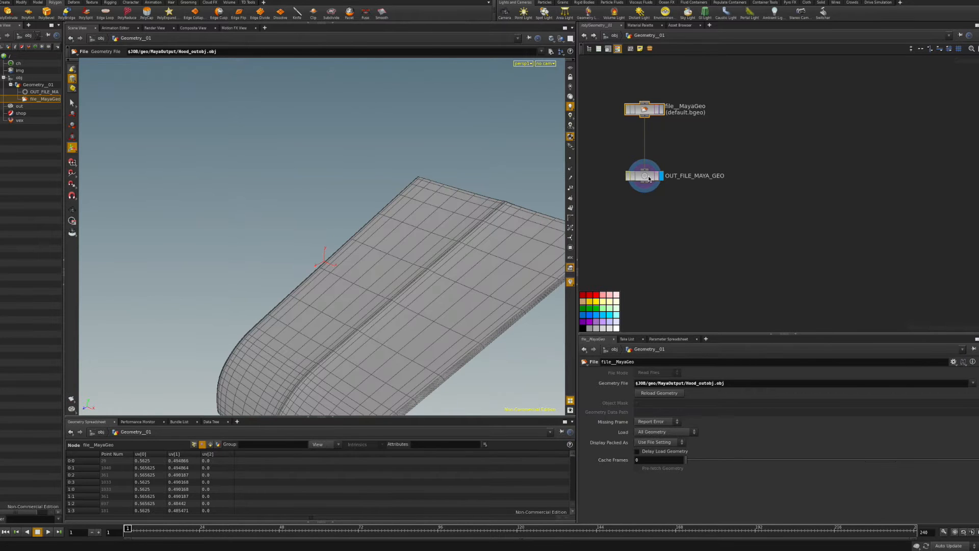
middle_click_drag(426, 270, 359, 169, "alt")
left_click_drag(359, 168, 368, 161, "alt")
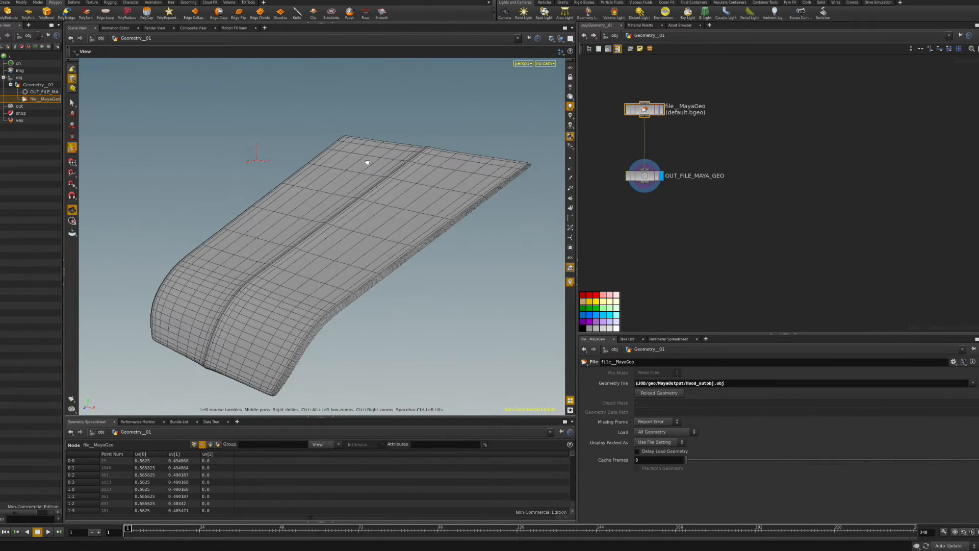
middle_click_drag(376, 196, 379, 160, "alt")
left_click_drag(379, 160, 393, 177, "alt")
middle_click_drag(392, 180, 405, 186, "alt")
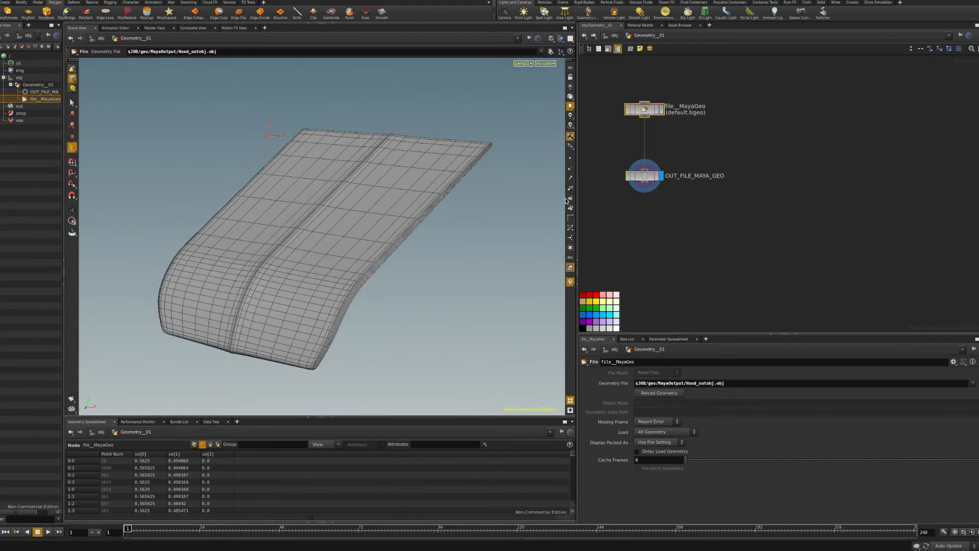
left_click(647, 177)
key("Tab")
Add a UV Quick Shade node wired under OUT_FILE_MAYA_GEO and display the checker-shaded hood.
type("uv")
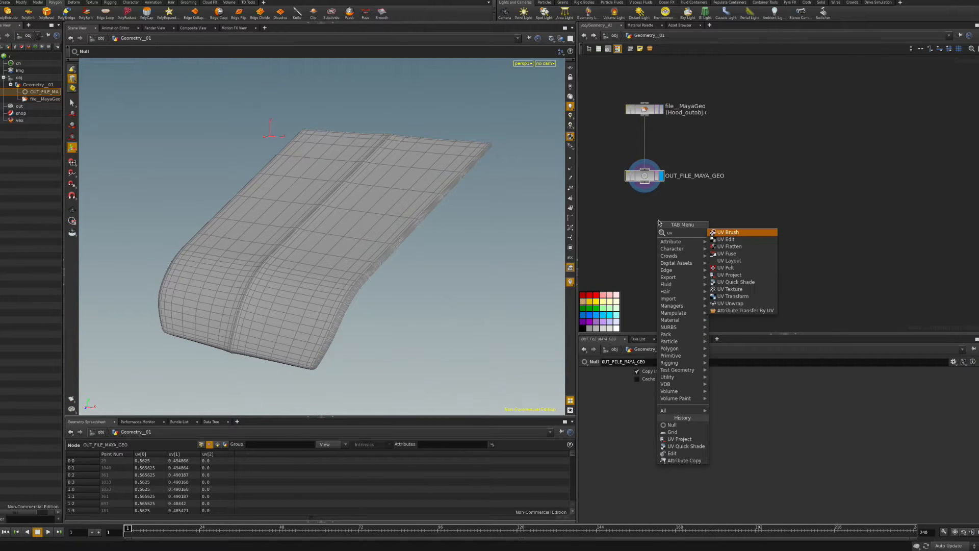
left_click(759, 283)
left_click(631, 222)
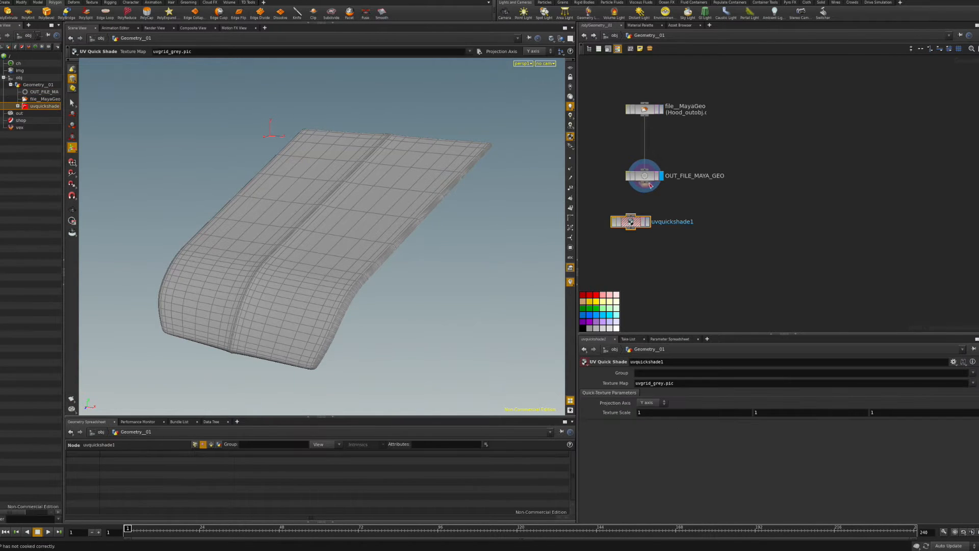
left_click(644, 190)
left_click_drag(631, 222, 647, 276)
left_click(661, 232)
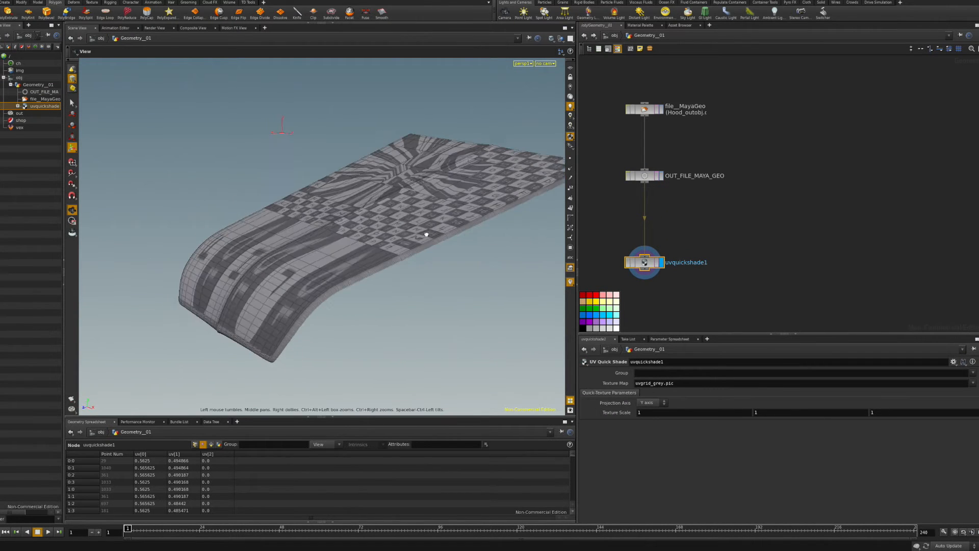
left_click(650, 180)
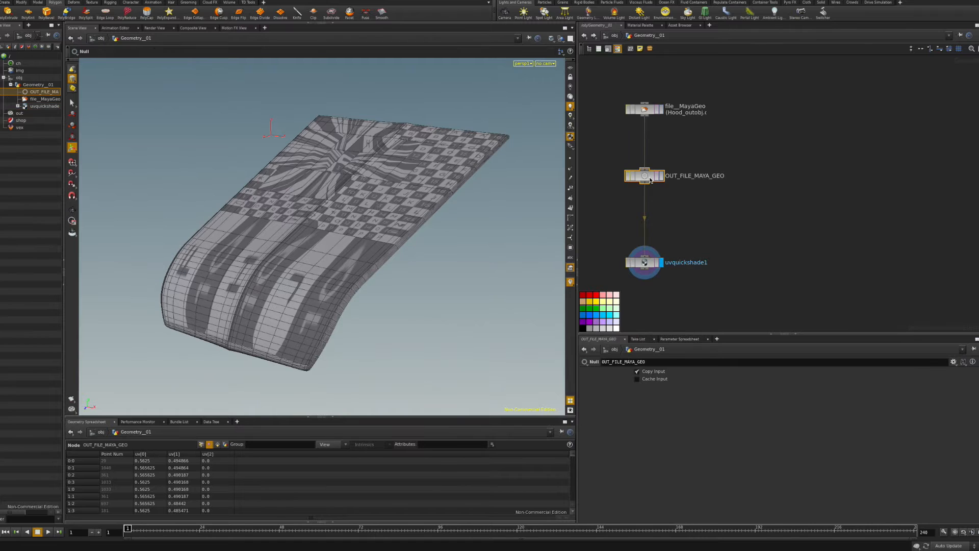
key("Tab")
Insert a UV Project node into the wire between OUT_FILE_MAYA_GEO and uvquickshade1.
type("uv")
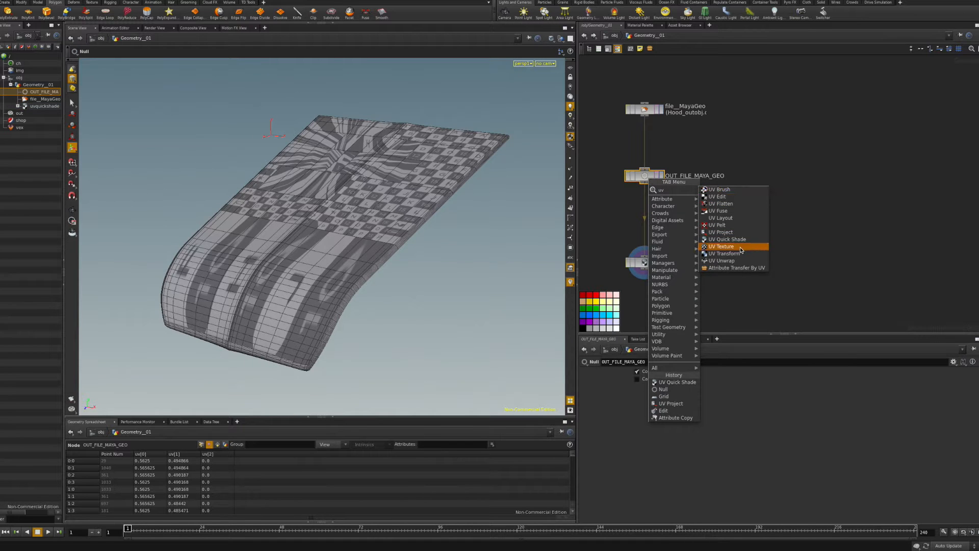
left_click(736, 233)
left_click(658, 221)
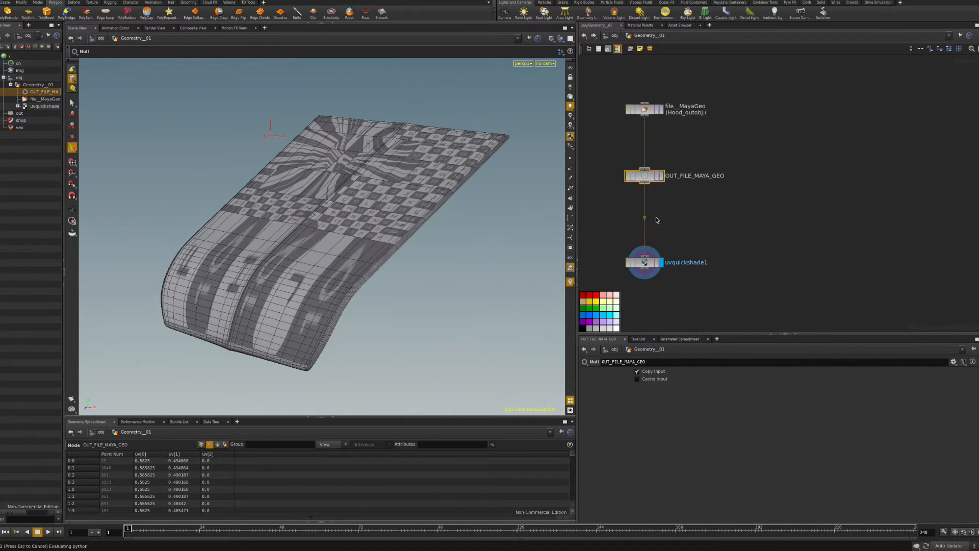
left_click(661, 220)
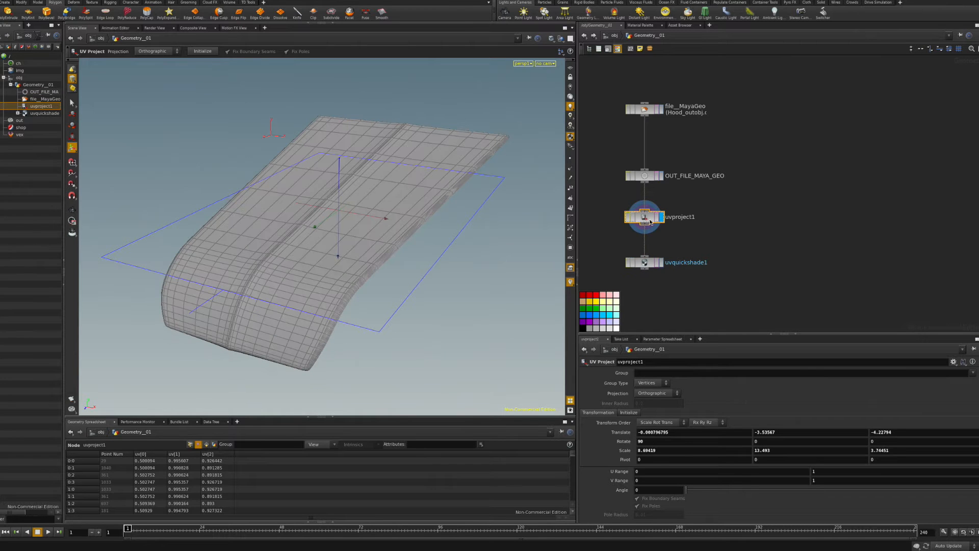
left_click(660, 262)
left_click(645, 262)
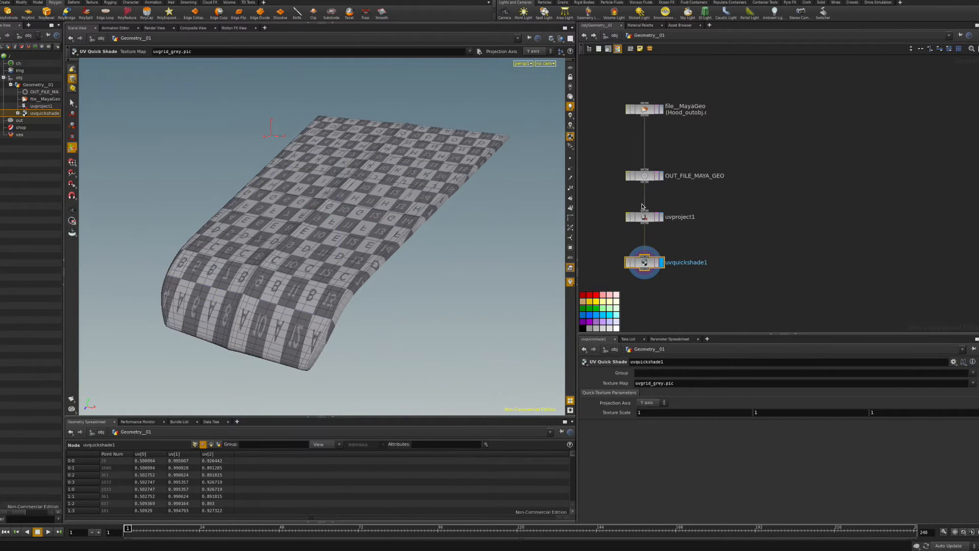
left_click(645, 219)
Set uvproject1's method to ZX Plane, initialize the fit, and inspect the checker on the hood.
left_click(629, 412)
left_click(659, 422)
left_click(655, 451)
left_click(652, 433)
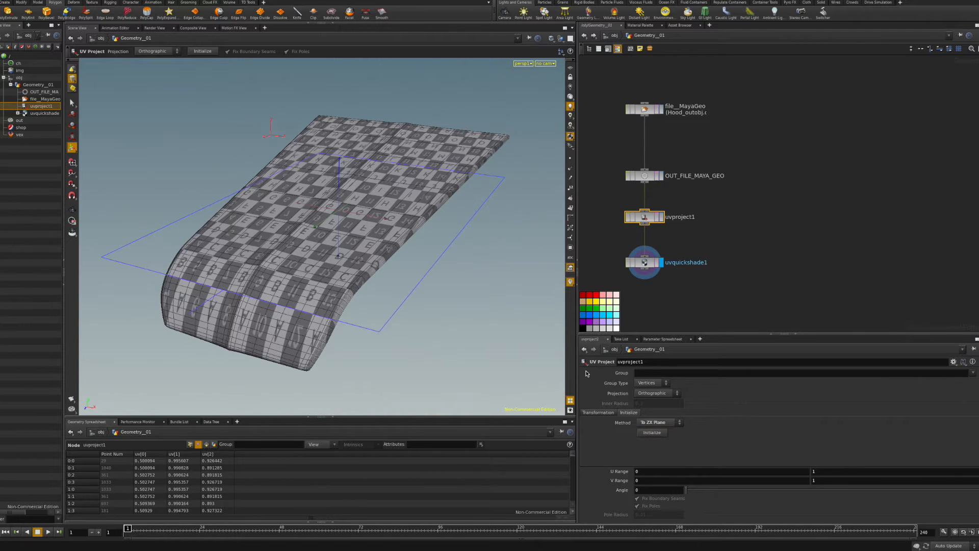
left_click_drag(371, 282, 374, 318, "alt")
middle_click_drag(374, 318, 400, 300, "alt")
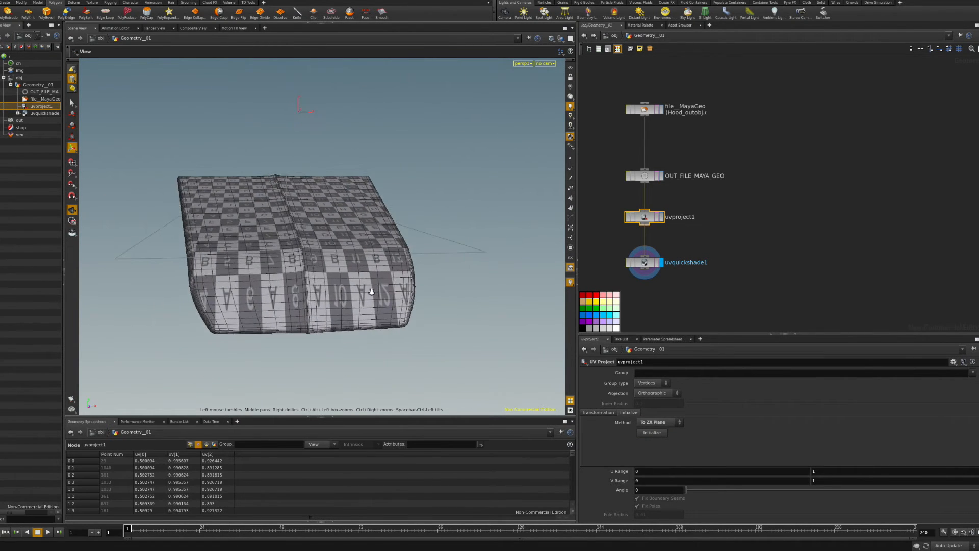
right_click_drag(400, 300, 465, 283, "alt")
left_click_drag(466, 284, 312, 298)
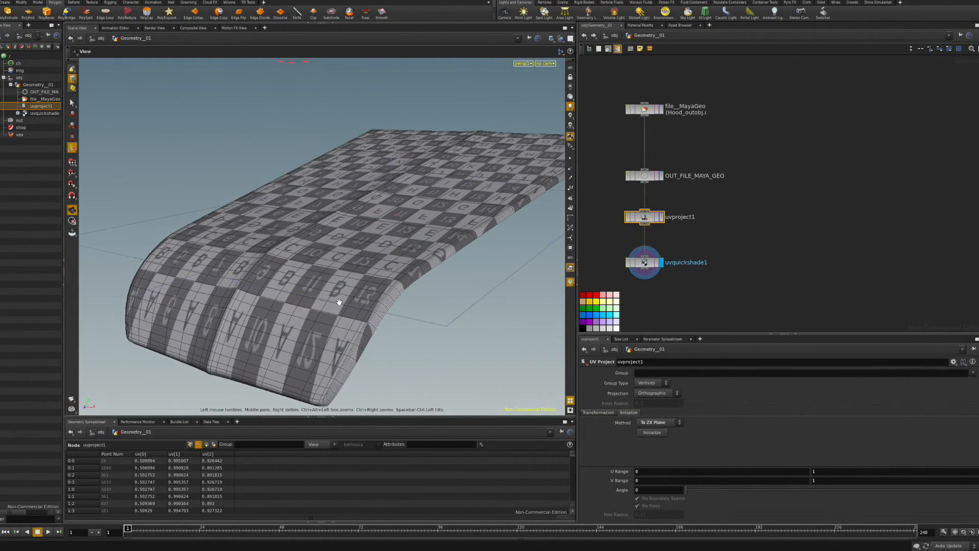
key("Escape")
Move the three UV chain nodes aside to the left in the network.
middle_click_drag(759, 273, 871, 255)
left_click_drag(877, 306, 627, 179)
left_click(803, 178)
middle_click_drag(881, 236, 735, 257)
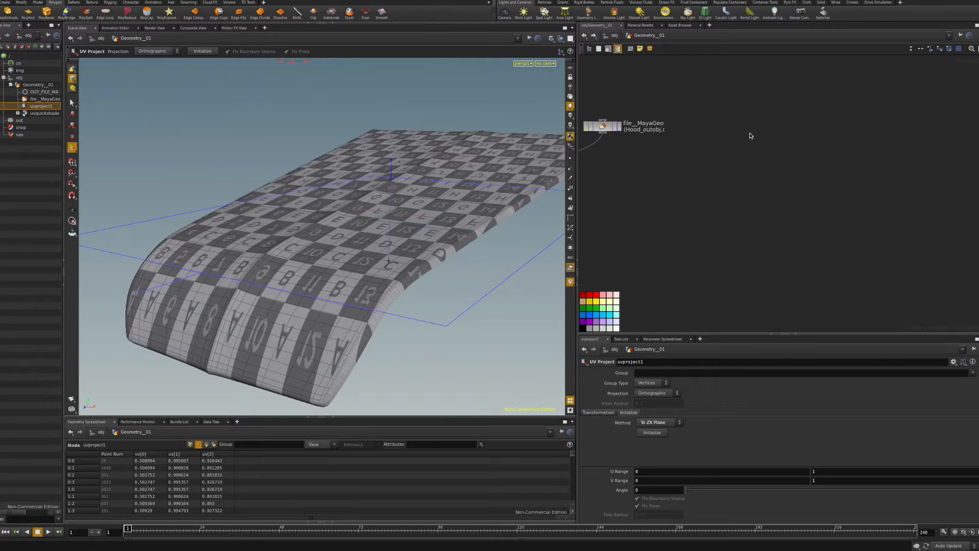
key("Tab")
Add a grid1 node beside file_MayaGeo and display it in the viewport.
type("grid")
key("Return")
left_click(811, 150)
left_click_drag(810, 153, 797, 136)
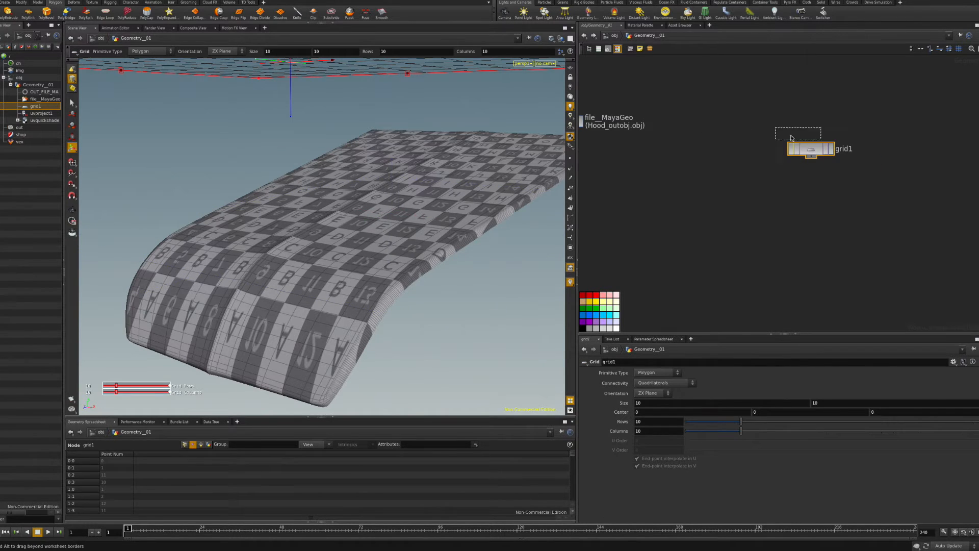
middle_click_drag(675, 161, 737, 196)
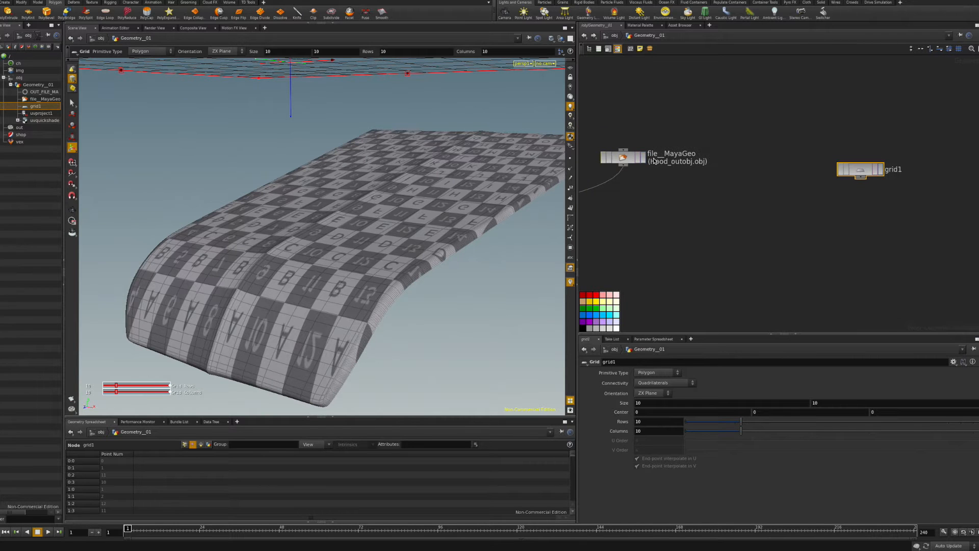
left_click(640, 161)
left_click_drag(640, 161, 656, 176)
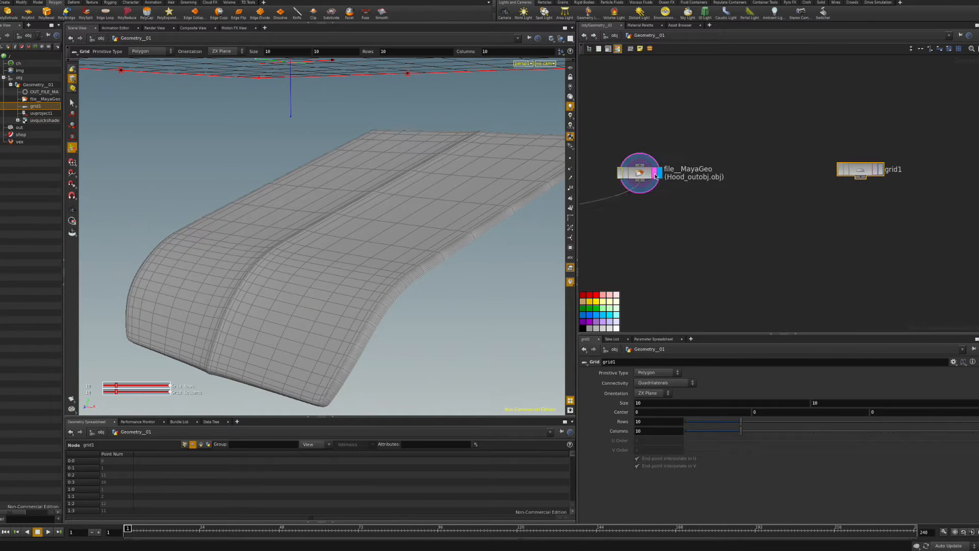
left_click(881, 172)
left_click_drag(849, 171, 845, 165)
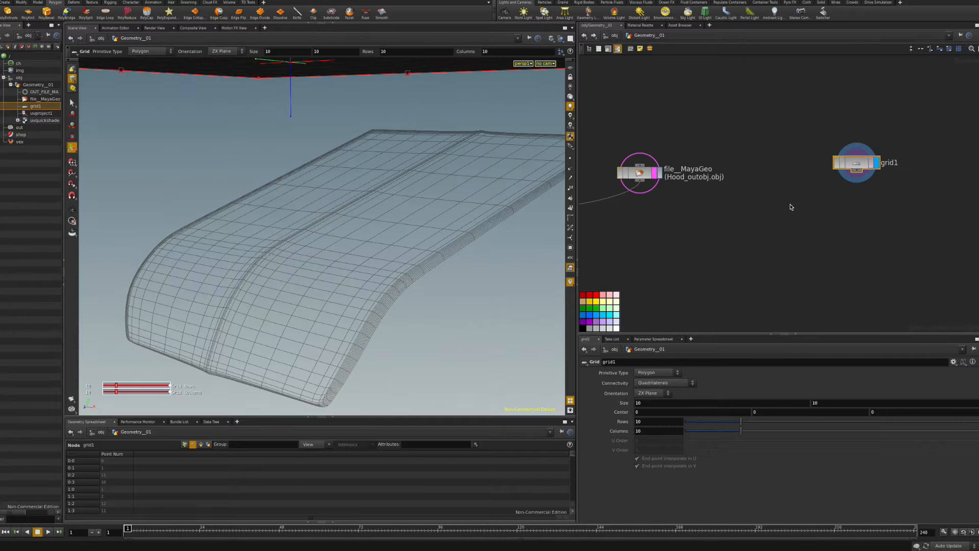
Set grid1 to 2 rows and 2 columns, making a single quad.
right_click_drag(791, 205, 738, 206)
right_click_drag(481, 232, 321, 195, "alt")
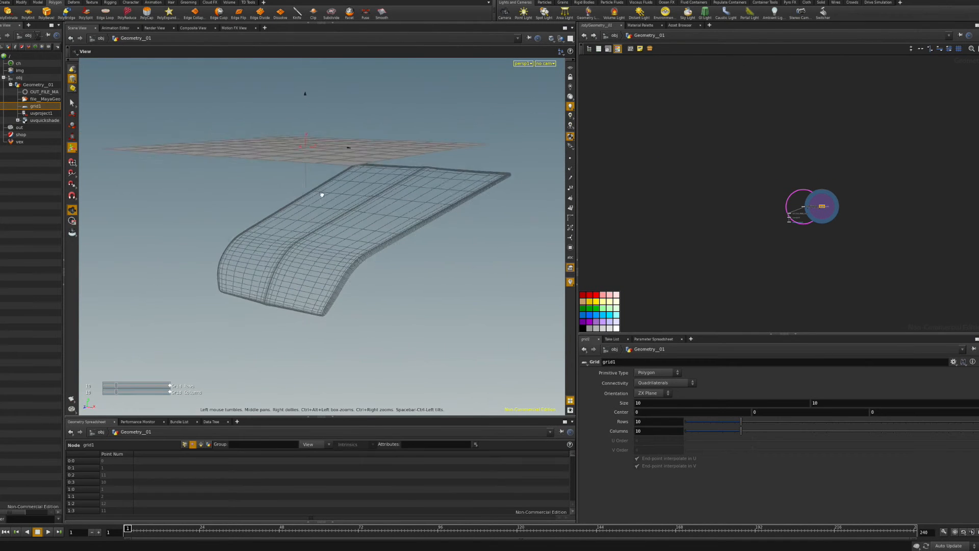
left_click_drag(322, 194, 412, 252, "alt")
right_click_drag(832, 230, 886, 234)
middle_click_drag(799, 222, 877, 324)
left_click_drag(656, 430, 623, 436)
type("2")
key("Return")
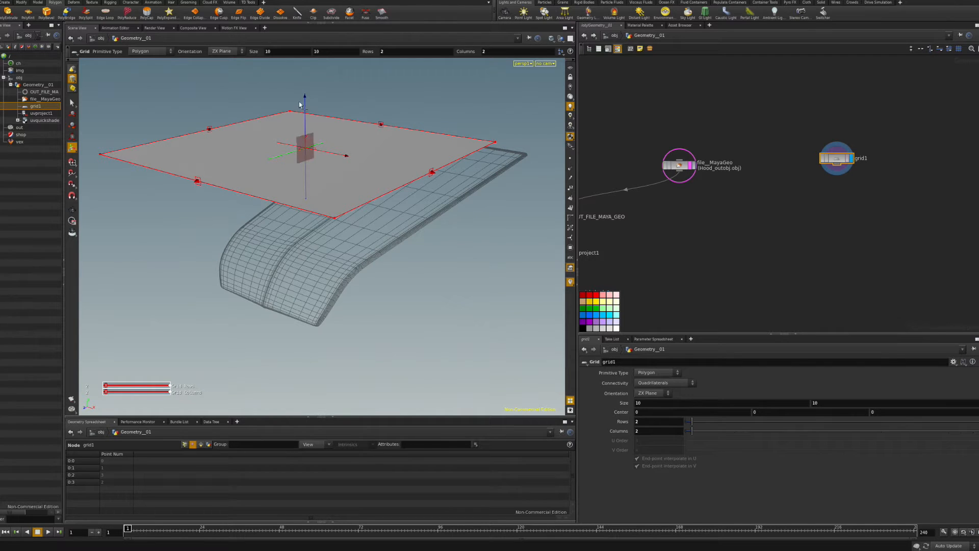
Position the grid over the hood and bend its front edge down and outward.
left_click_drag(306, 124, 308, 173)
left_click_drag(281, 226, 265, 133)
left_click_drag(222, 184, 258, 197)
key("t")
left_click(189, 182)
left_click_drag(255, 155, 256, 195)
left_click_drag(218, 260, 172, 278)
left_click_drag(208, 214, 207, 227)
left_click_drag(176, 285, 171, 287)
left_click_drag(211, 225, 210, 221)
left_click_drag(170, 284, 135, 312)
Extrude the grid's front edge and move the new edge down over the hood.
left_click(8, 13)
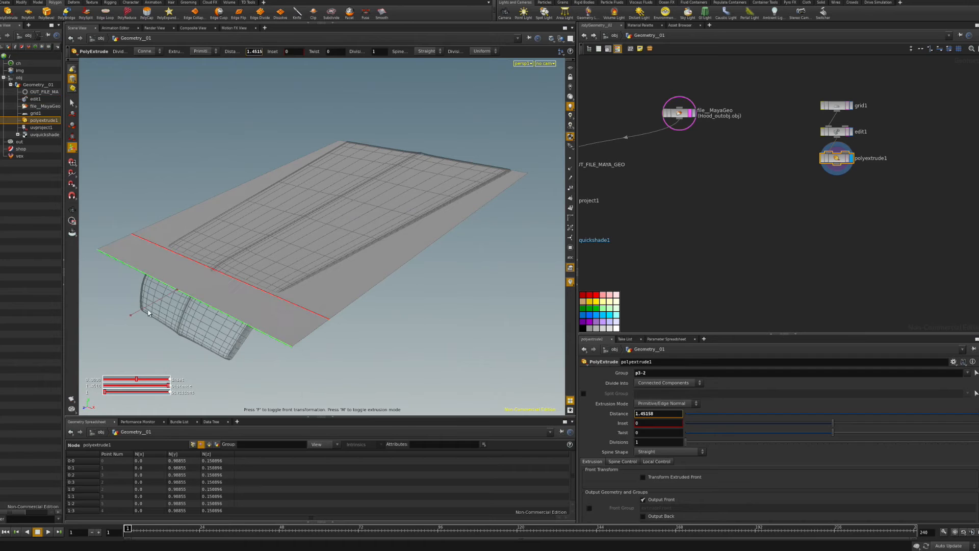
key("t")
left_click_drag(166, 235, 175, 271)
mouse_move(151, 328)
left_mouse_down()
mouse_move(144, 333)
mouse_move(151, 329)
left_mouse_up()
left_click_drag(186, 268, 184, 251)
left_click_drag(237, 341, 208, 307, "alt")
middle_click_drag(208, 307, 266, 319, "alt")
Extrude the front edge a second time and pull it down around the hood front.
left_click(8, 13)
left_click_drag(196, 313, 159, 350)
key("t")
left_click_drag(167, 274, 258, 280)
key("Escape")
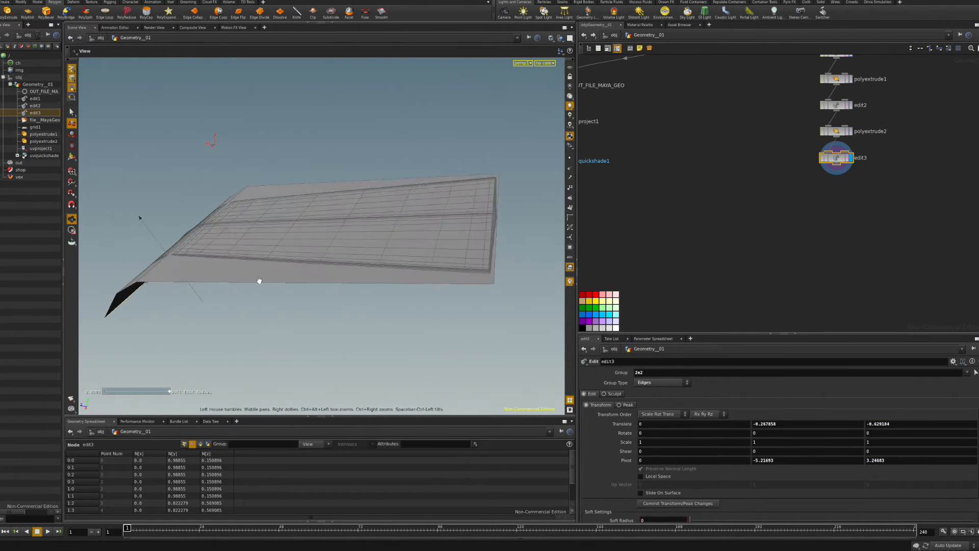
Adjust the cover's back edge p0-1 and front edge p7-6 into place.
left_click(495, 238)
left_click_drag(440, 218, 449, 218)
left_click_drag(153, 301, 199, 294, "alt")
left_click(191, 261)
left_click_drag(199, 294, 338, 300, "alt")
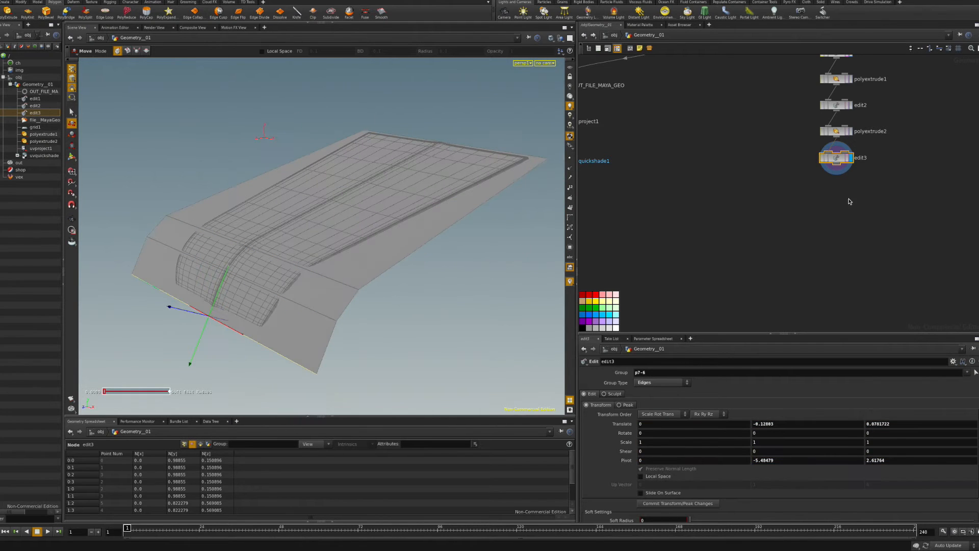
Add a Transform node after the edit nodes.
key("h")
key("Tab")
type("tr")
key("Down")
key("Down")
key("Return")
Attach transform1 under edit3 and translate the cover to Y 0.227134, Z 0.0310816.
left_click(758, 259)
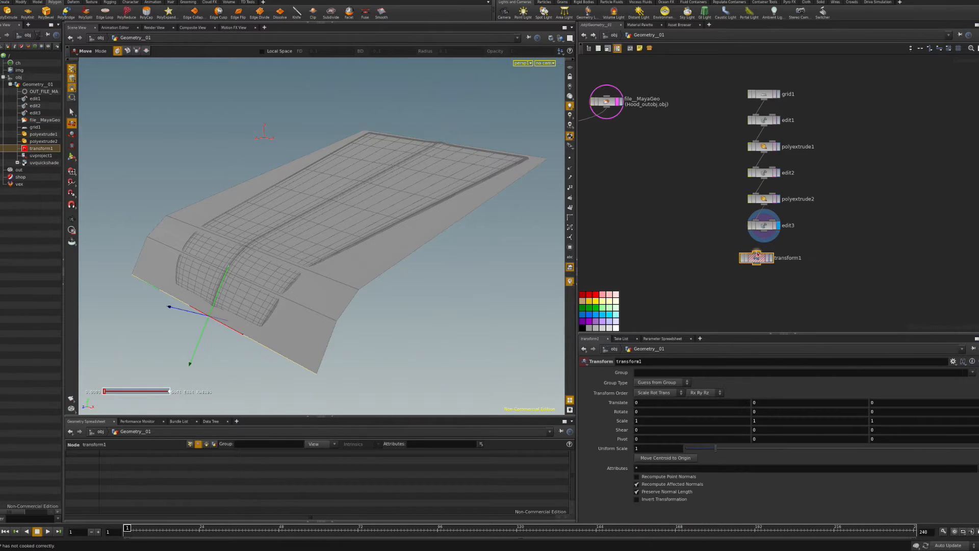
left_click_drag(756, 259, 764, 264)
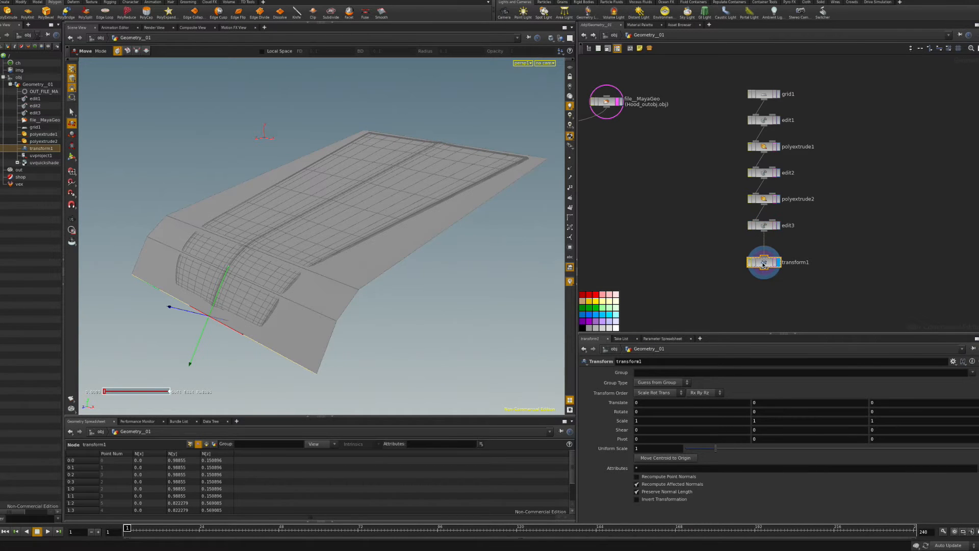
key("Return")
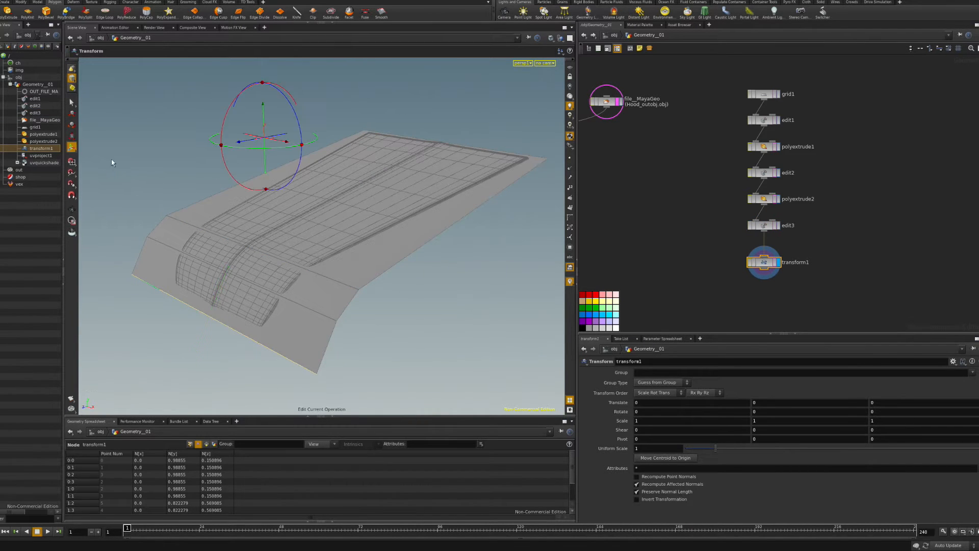
left_click_drag(264, 106, 265, 99)
left_click_drag(240, 136, 238, 136)
left_click_drag(262, 100, 262, 98)
left_click_drag(295, 230, 371, 230, "alt")
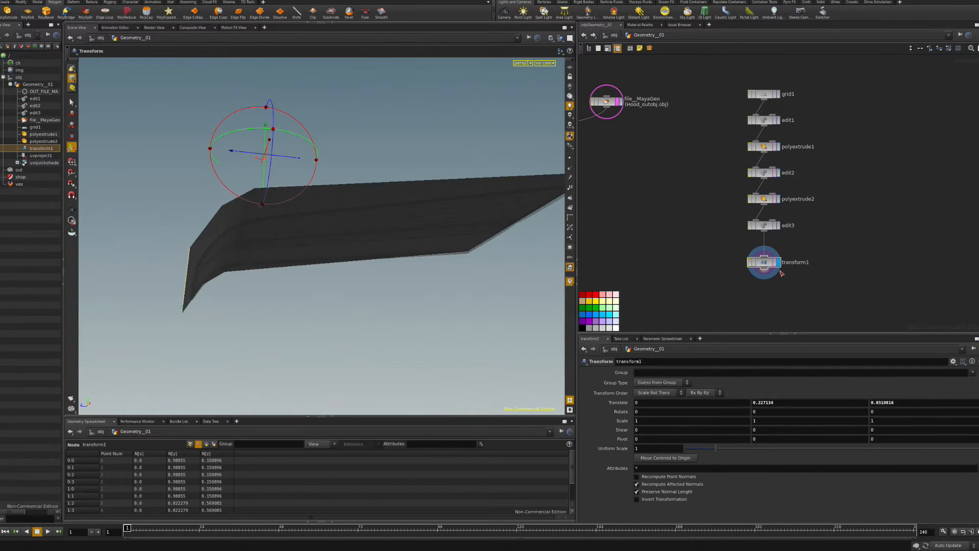
left_click_drag(772, 265, 772, 258)
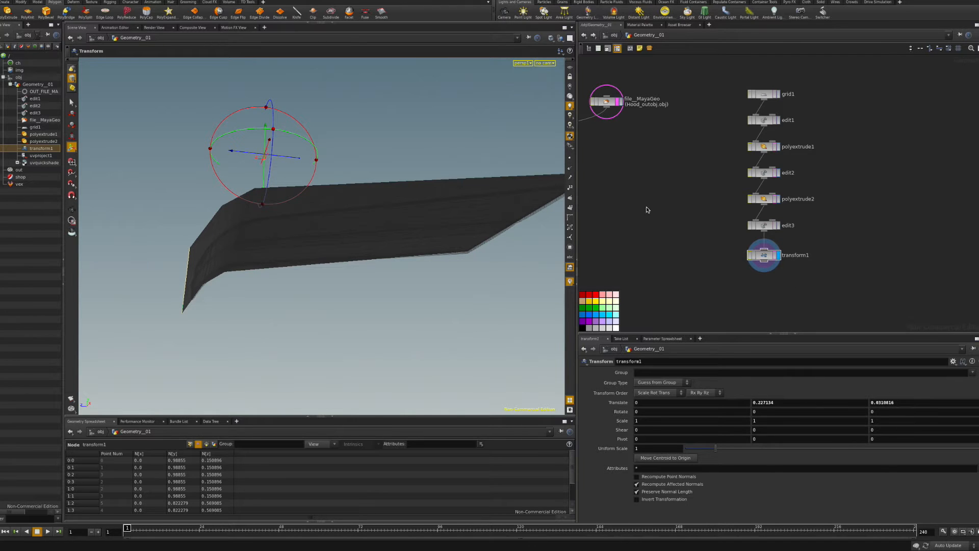
key("Tab")
Add a Null below transform1 and make it the displayed output.
type("null")
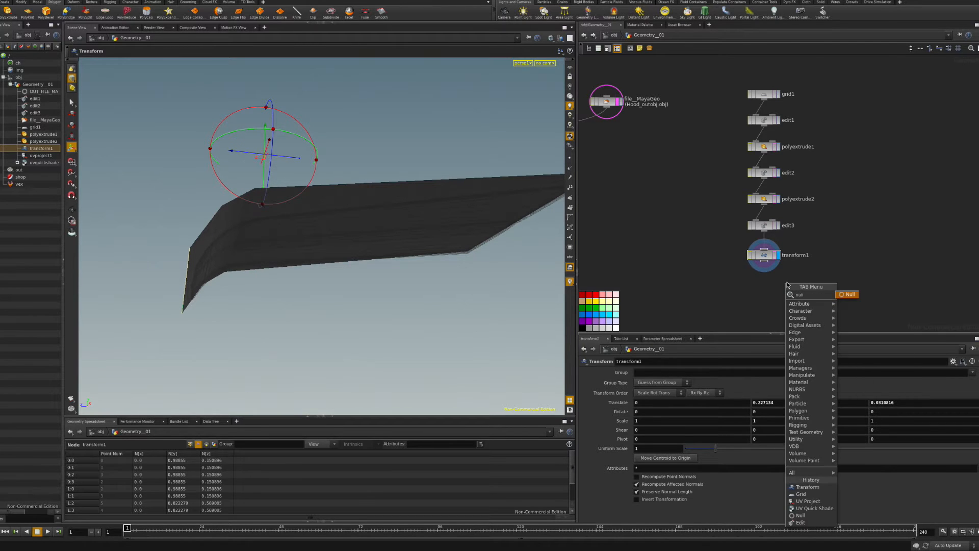
key("Return")
left_click(764, 291)
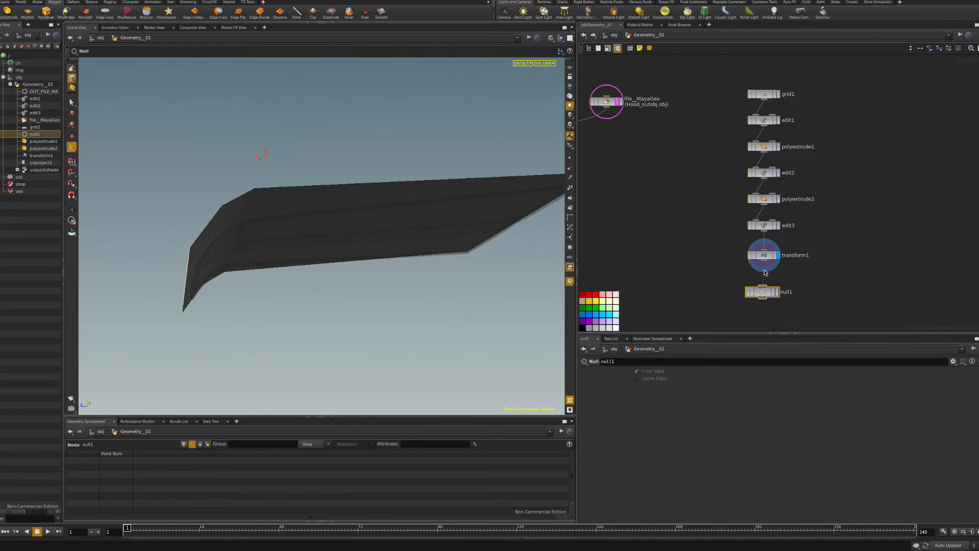
left_click_drag(765, 295, 709, 88)
key("r")
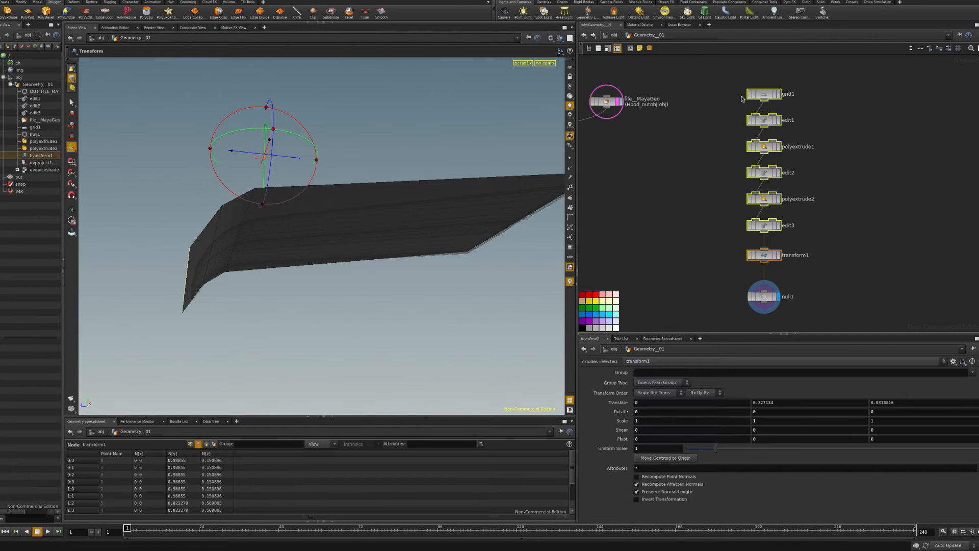
Collapse the cover nodes into subnet sub_LOWRES_GEO and name the null OUT_LOWRES_GEO.
key("shift+c")
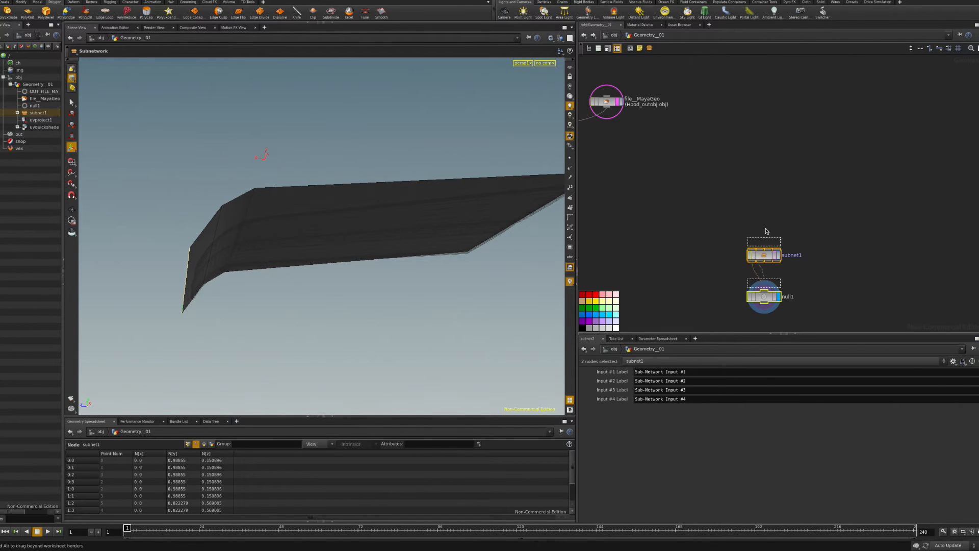
left_click_drag(786, 255, 786, 225)
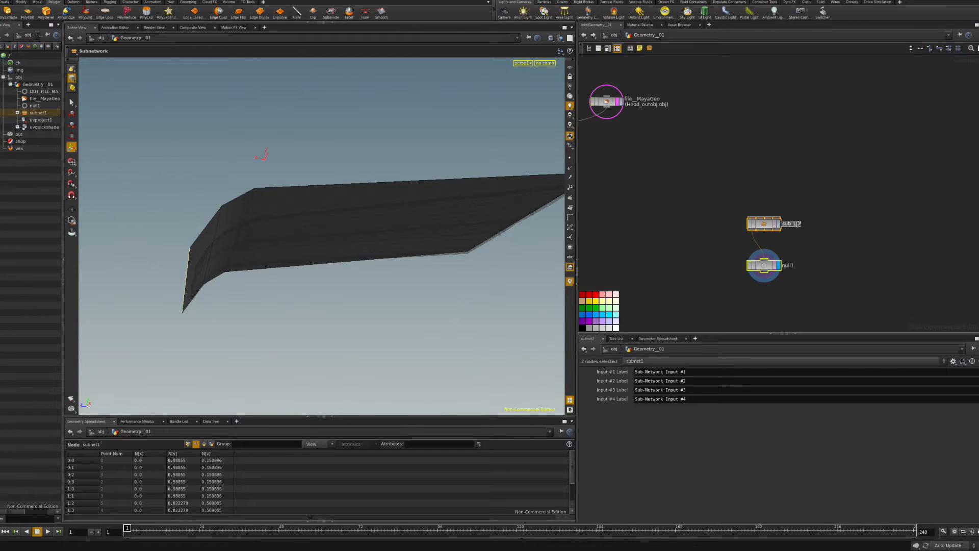
type("S_GEO")
key("Return")
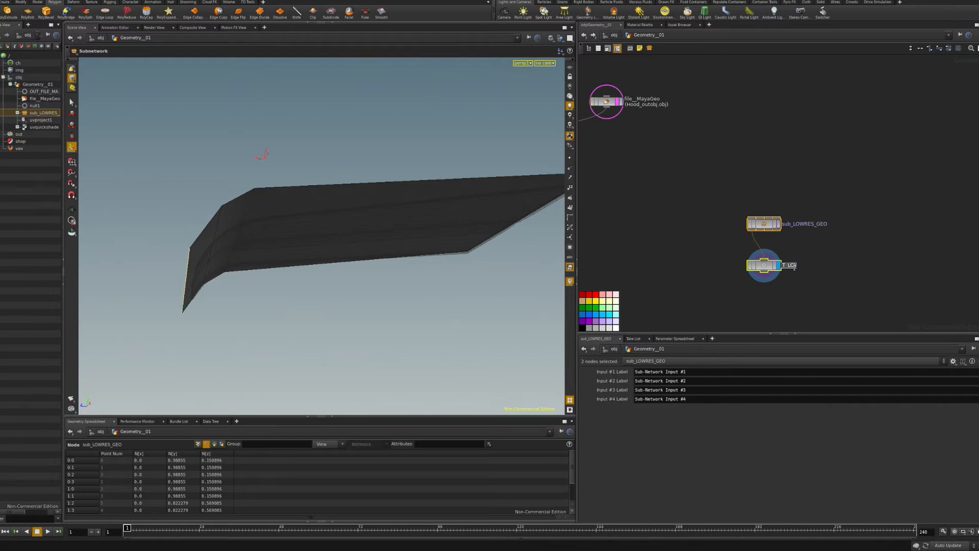
left_click(794, 267)
type("OUT_LOWRES_GEO")
key("Return")
Move the subnet and null up together and colour OUT_LOWRES_GEO dark red.
left_click_drag(737, 188, 792, 270)
left_click_drag(769, 227, 752, 107)
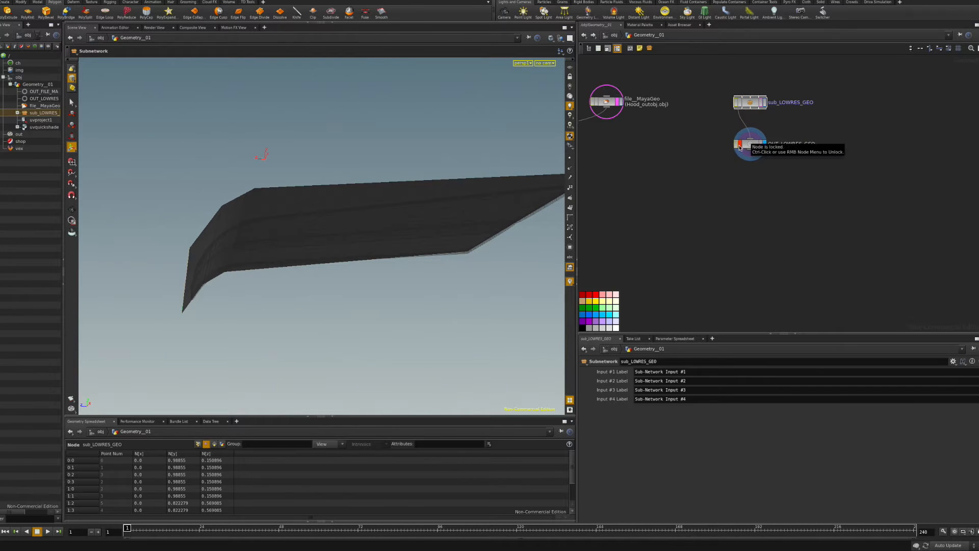
left_click(742, 146)
left_click(583, 296)
Select sub_LOWRES_GEO and orbit the viewport to check the cover's underside.
middle_click_drag(701, 163, 776, 217)
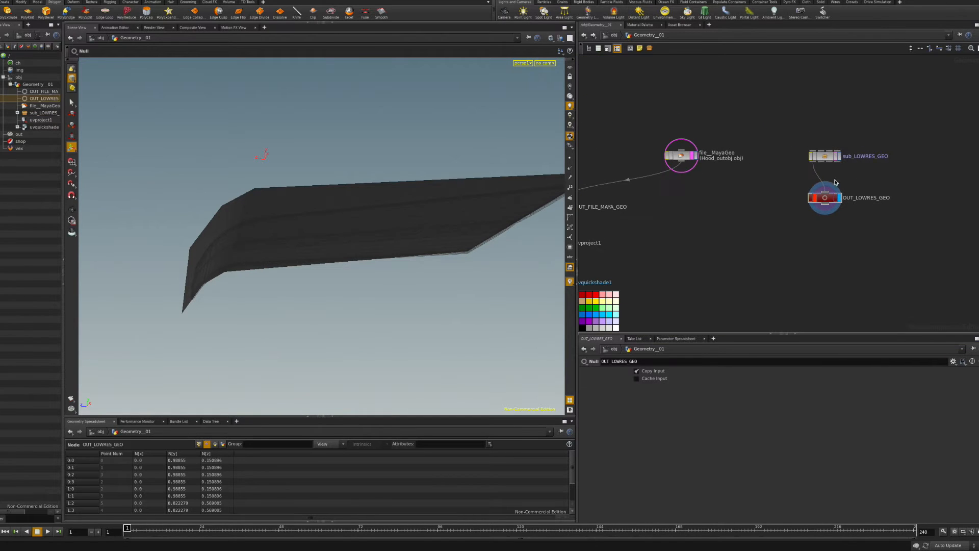
left_click(825, 155)
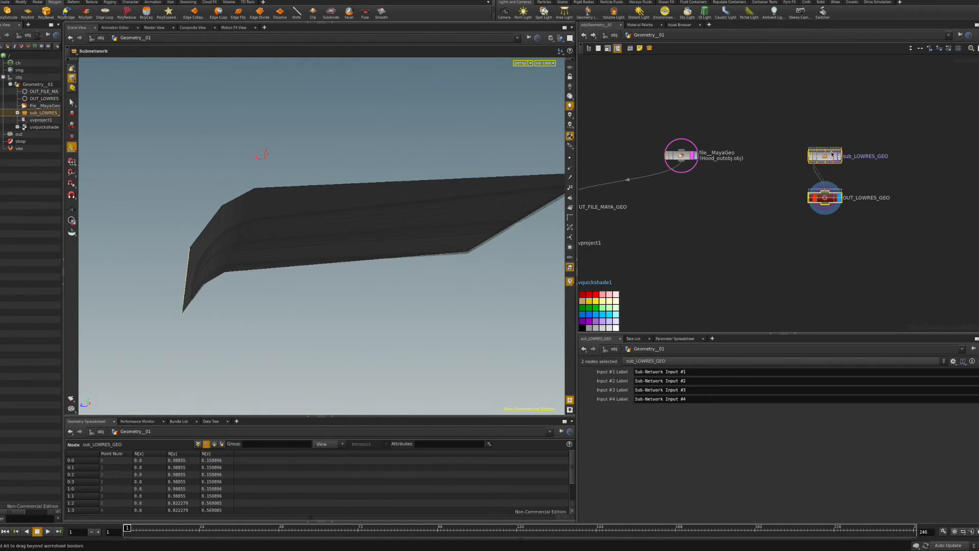
key("Escape")
left_click_drag(390, 234, 332, 255)
key("Return")
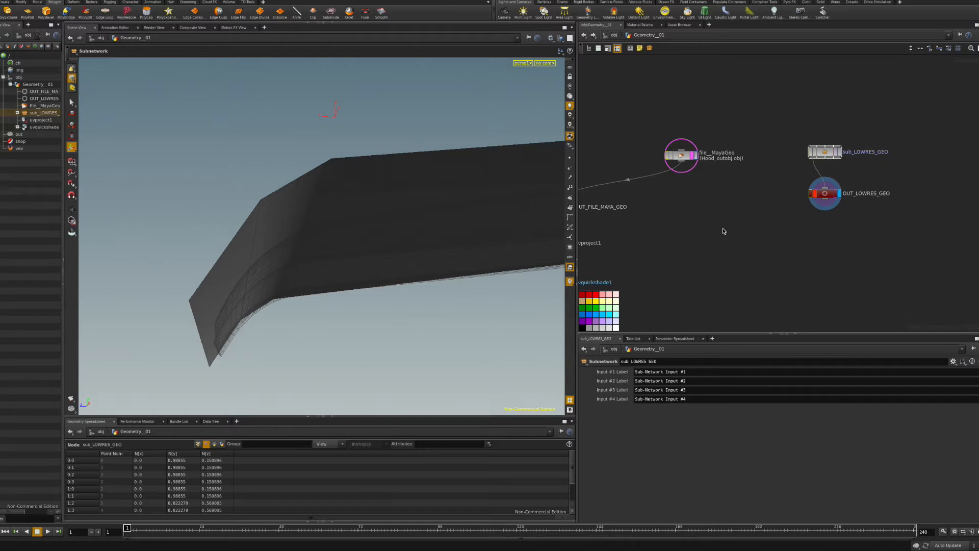
key("Tab")
key("Escape")
Add a ray node fed by the Maya hood and OUT_LOWRES_GEO, and display it.
left_click(736, 248)
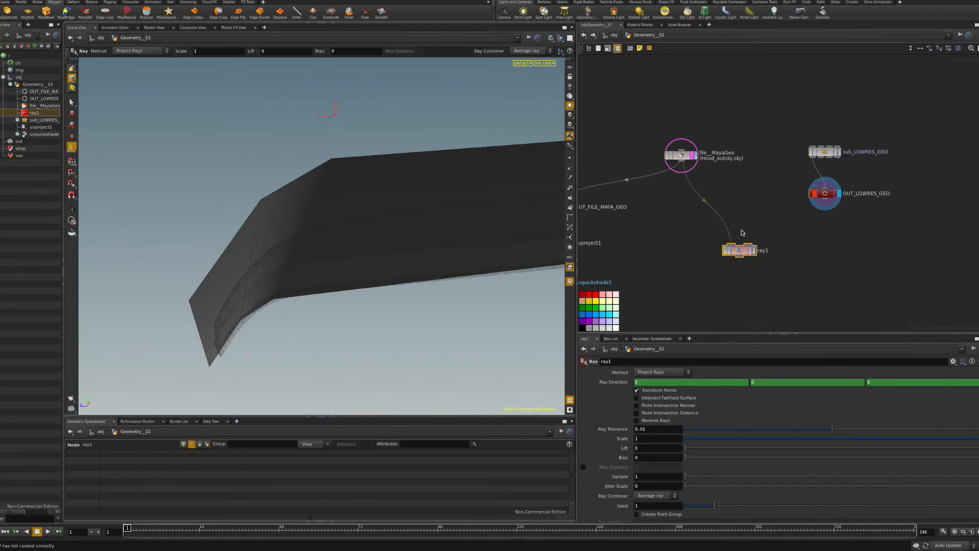
left_click(828, 204)
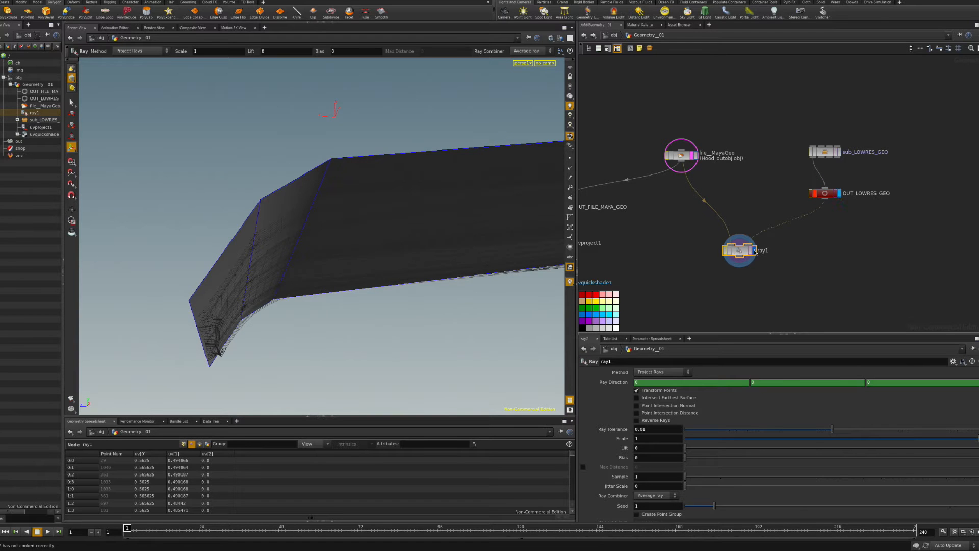
left_click(755, 251)
key("Escape")
left_click_drag(406, 212, 443, 262)
key("Return")
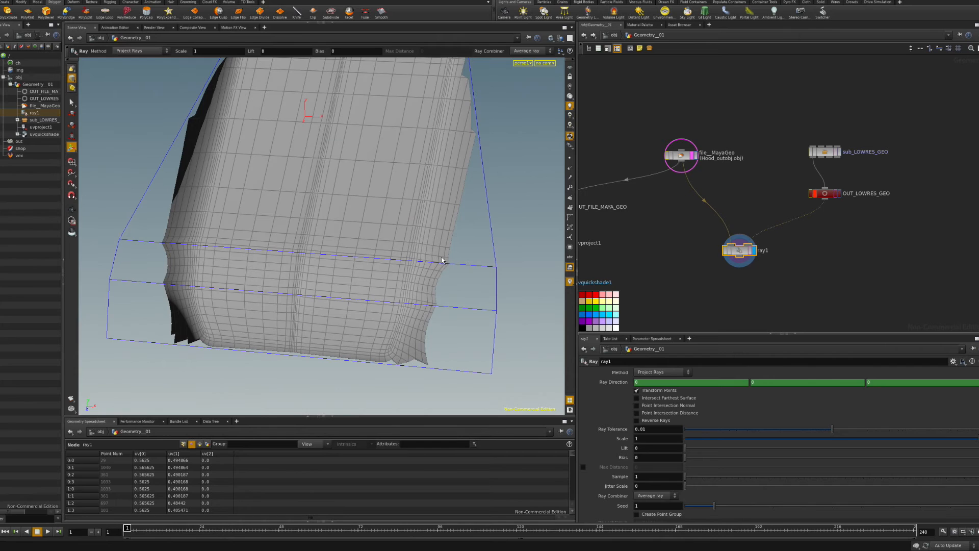
Set the ray Method to Minimum Distance with Point Intersection Normal enabled, then check the projected hood.
left_click(668, 373)
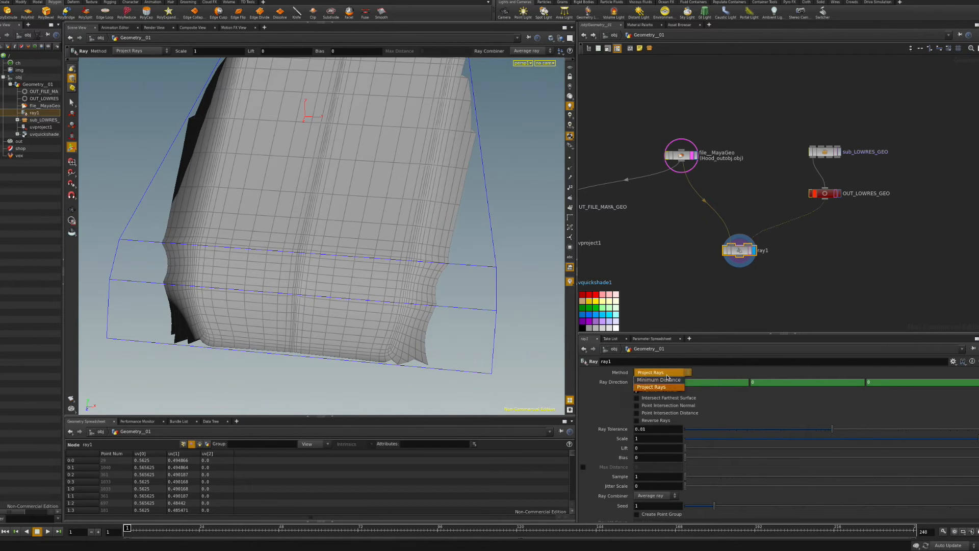
left_click(665, 381)
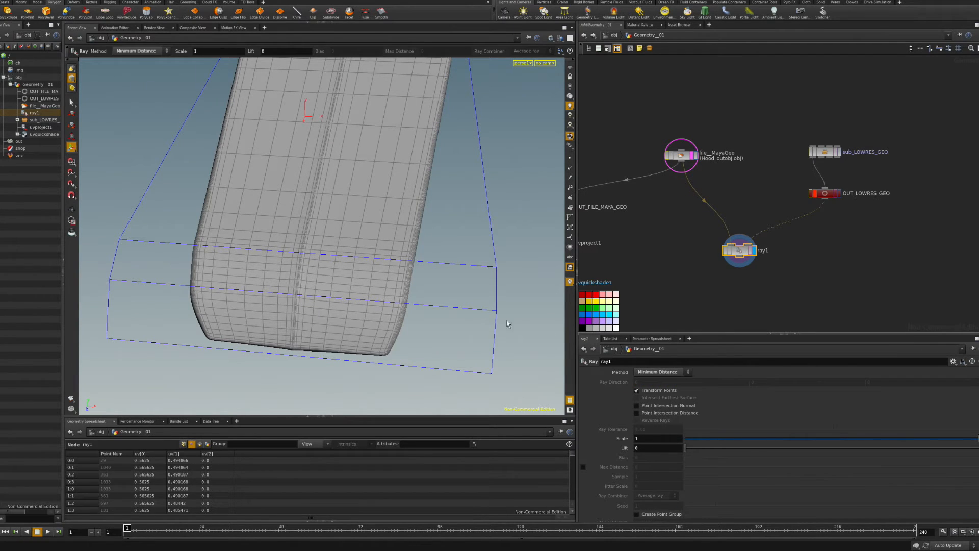
left_click(669, 405)
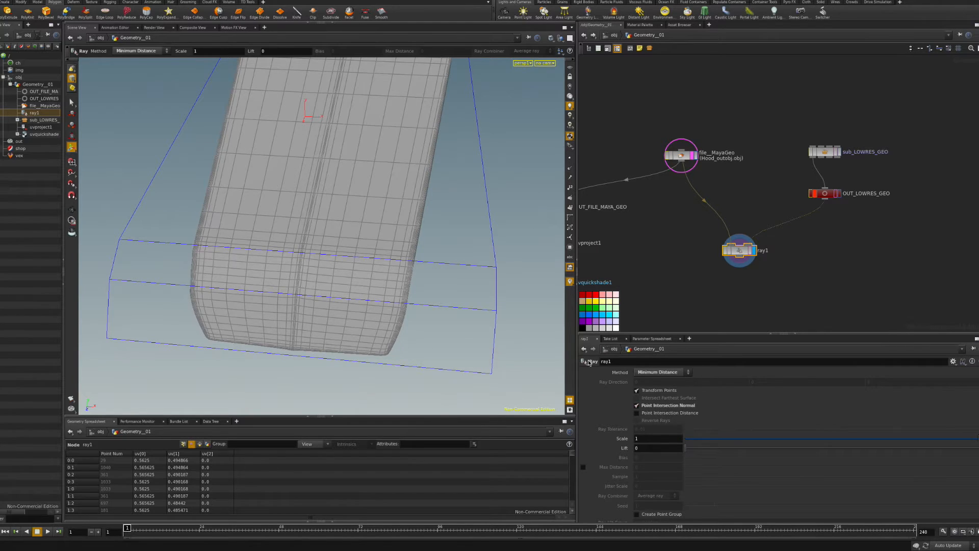
left_click_drag(418, 308, 490, 286)
left_click_drag(405, 256, 331, 258, "alt")
key("Return")
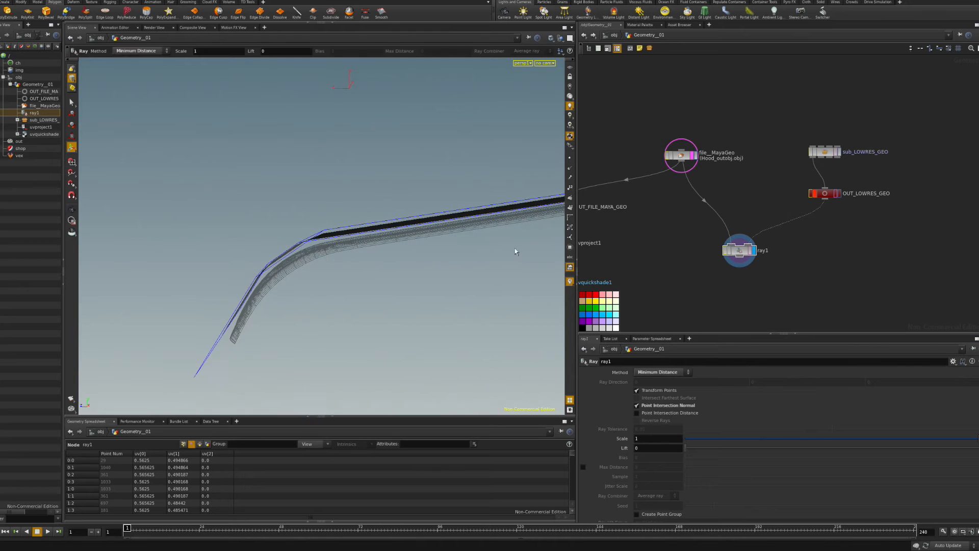
left_click_drag(327, 253, 436, 287, "alt")
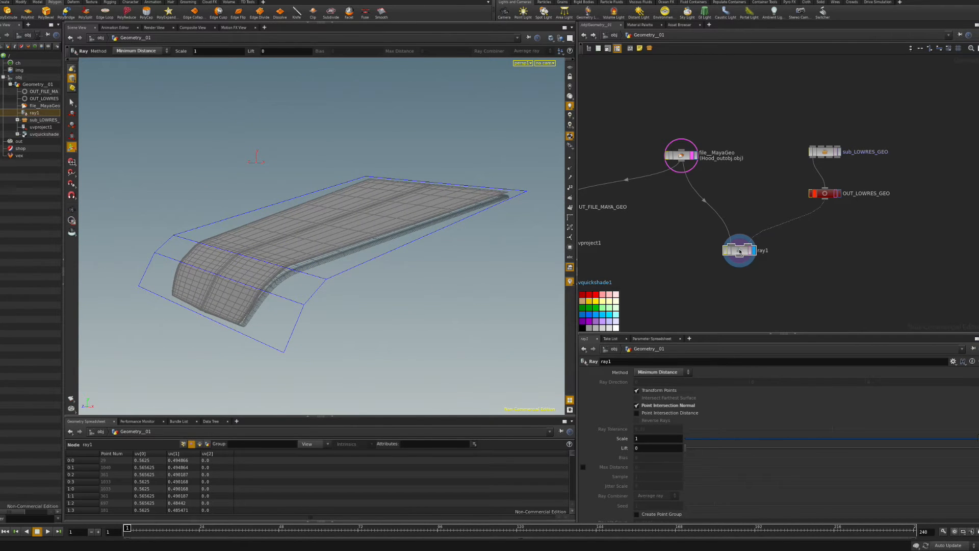
left_click_drag(743, 252, 729, 234)
key("Tab")
Add a Lattice deformer wired from ray1's output.
type("latt")
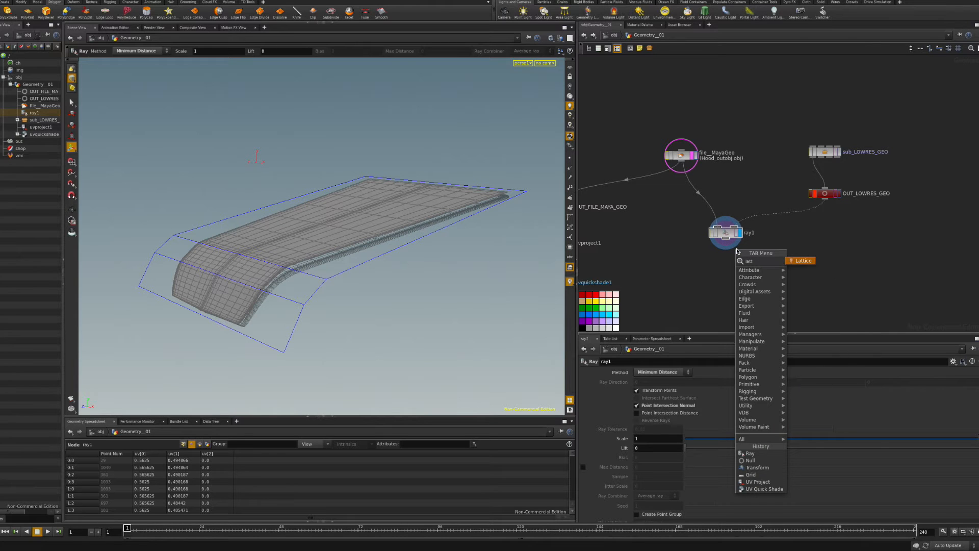
left_click(805, 260)
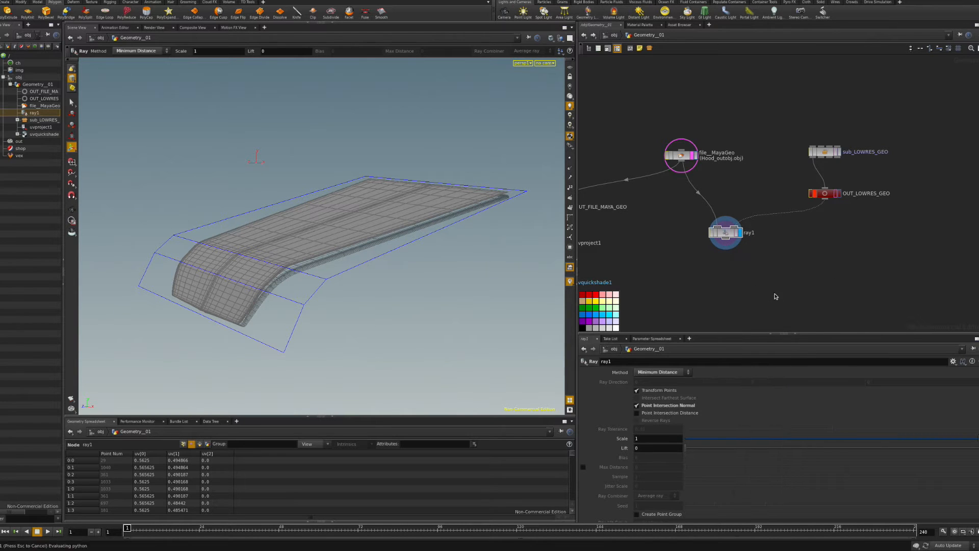
left_click(773, 296)
left_click_drag(772, 296, 729, 244)
left_click_drag(766, 302, 825, 199)
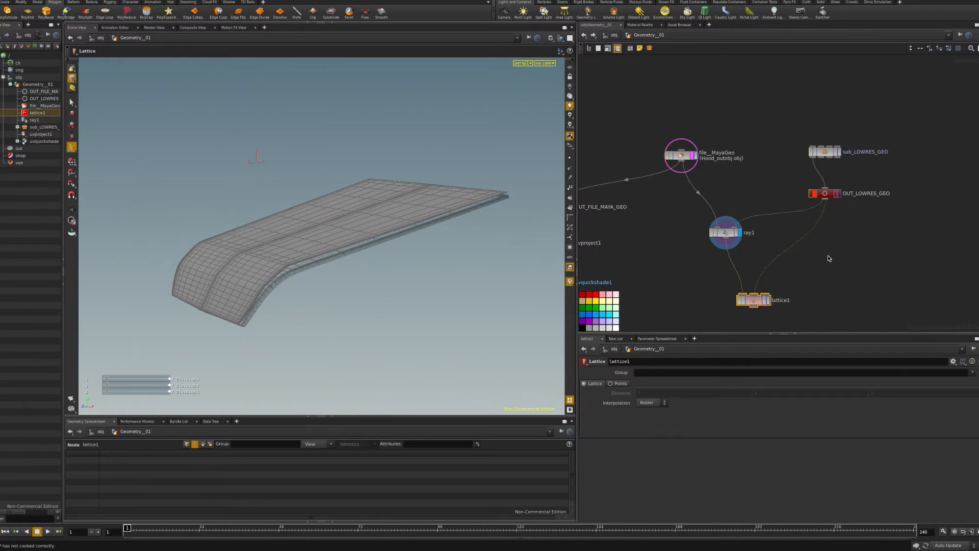
Add an Edit node on the low-res cover feeding the lattice.
key("Tab")
type("ed")
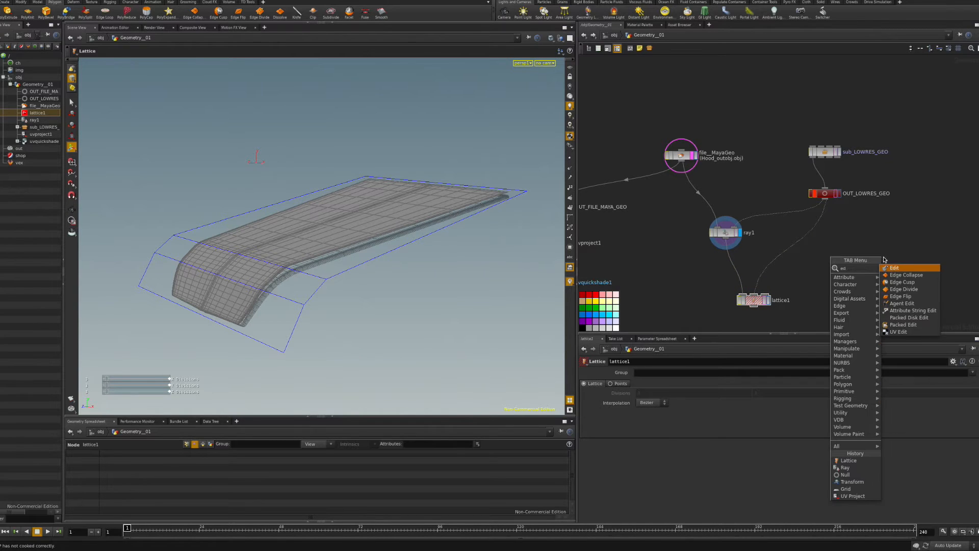
left_click(901, 270)
left_click(830, 247)
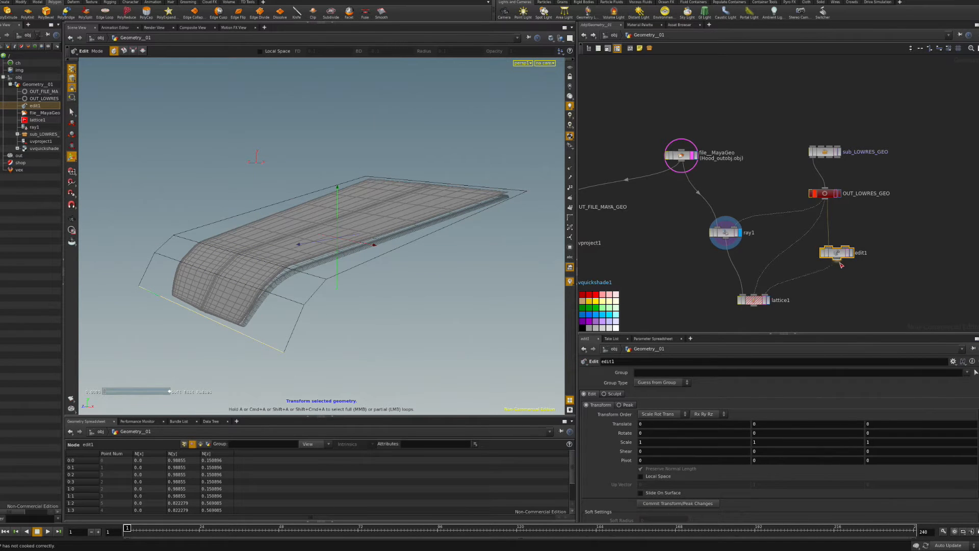
Display lattice1 in Points mode and select edit1 for reshaping.
left_click(759, 302)
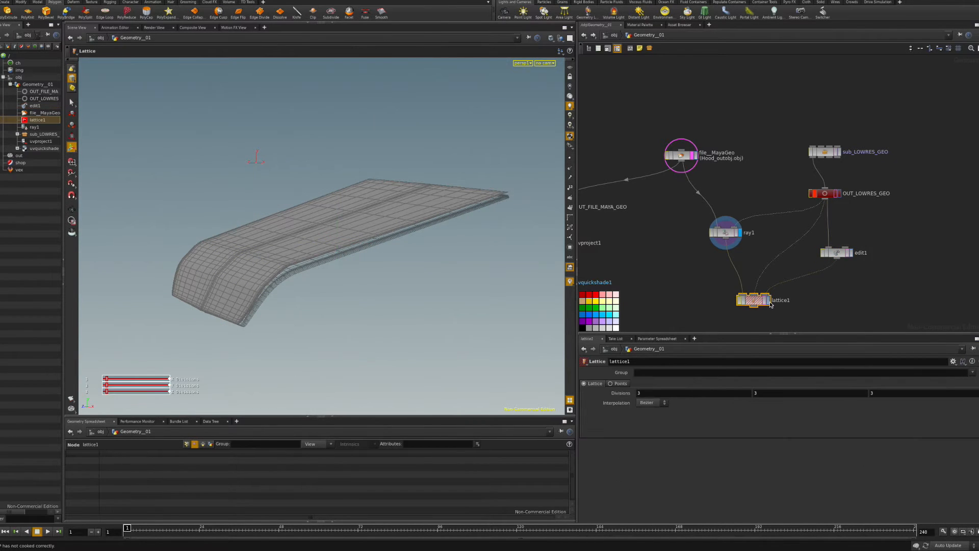
left_click(768, 301)
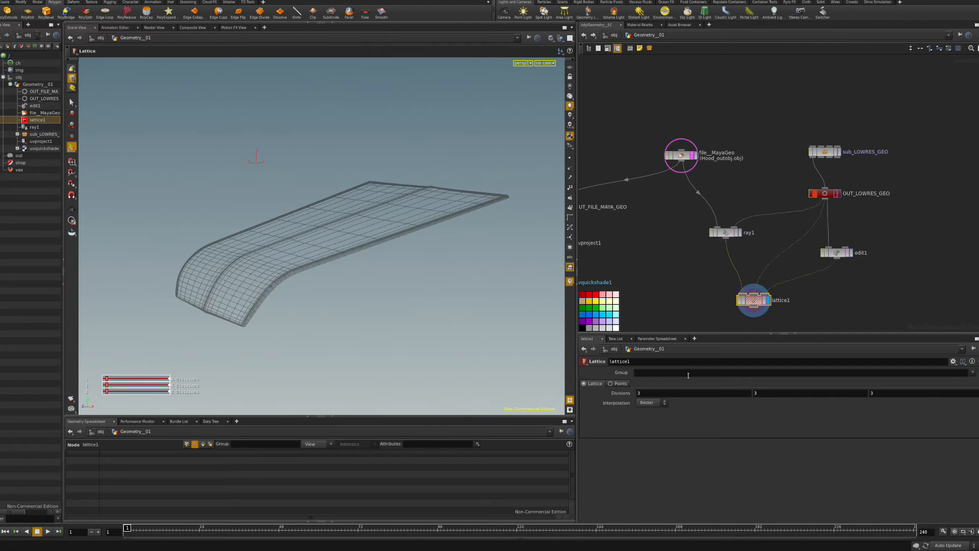
left_click(612, 384)
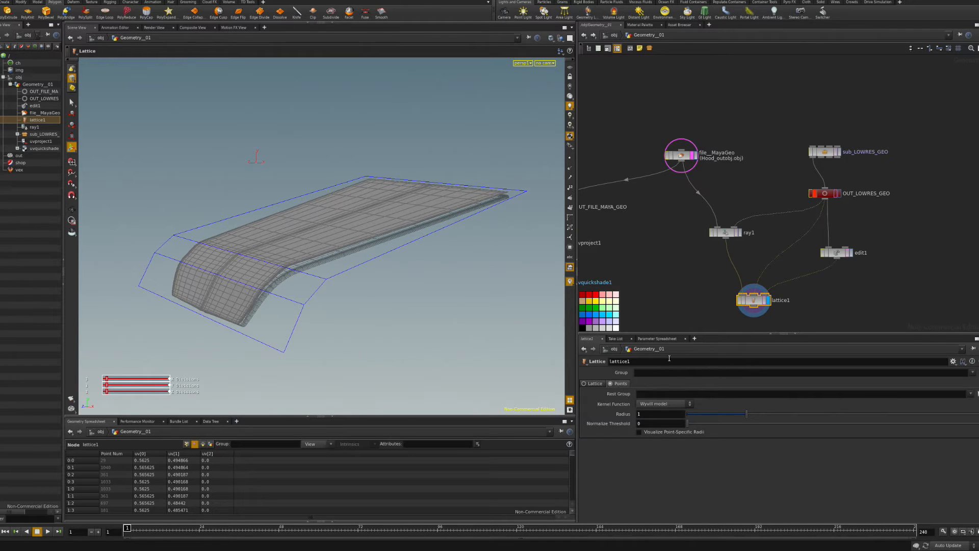
left_click(836, 254)
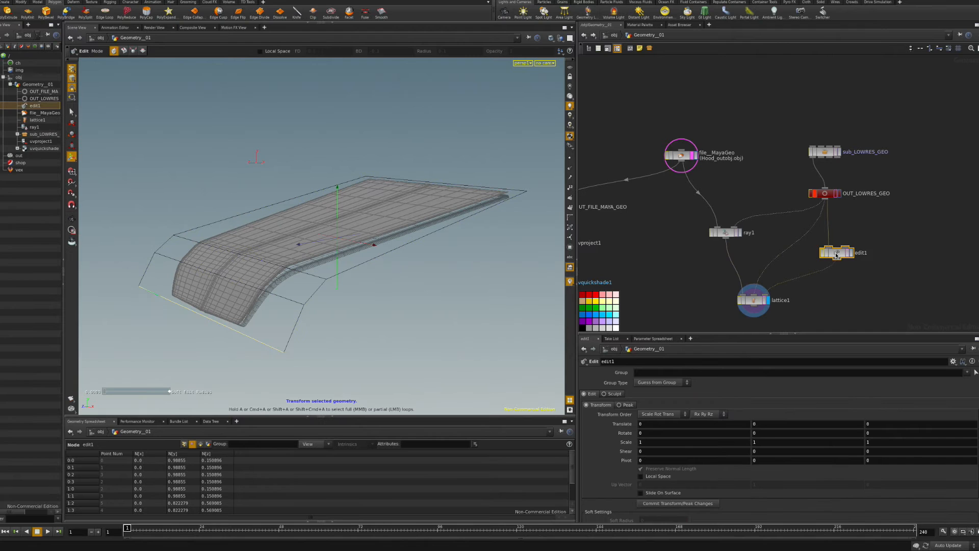
left_click(849, 253)
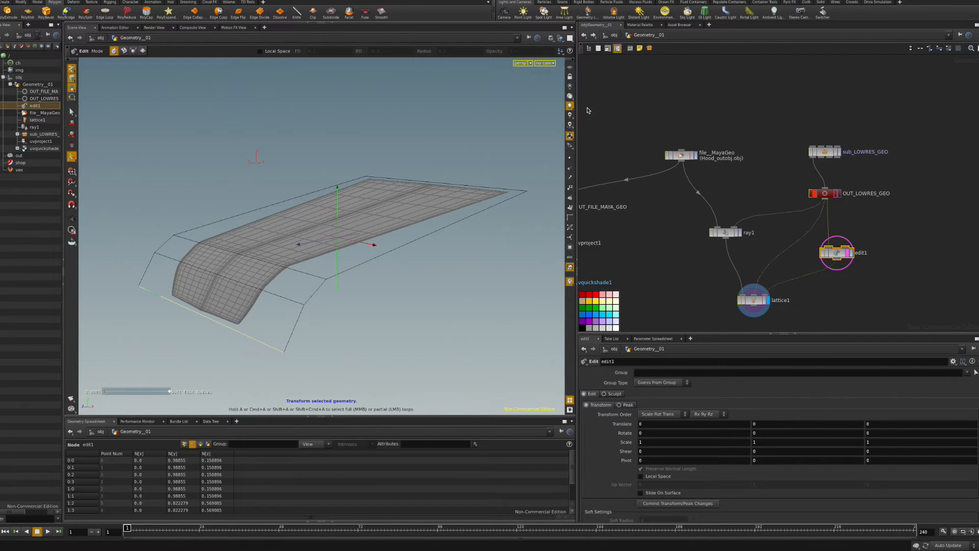
Switch the viewport to Right view and frame the hood's side profile.
left_click(692, 156)
left_click(523, 63)
mouse_move(550, 83)
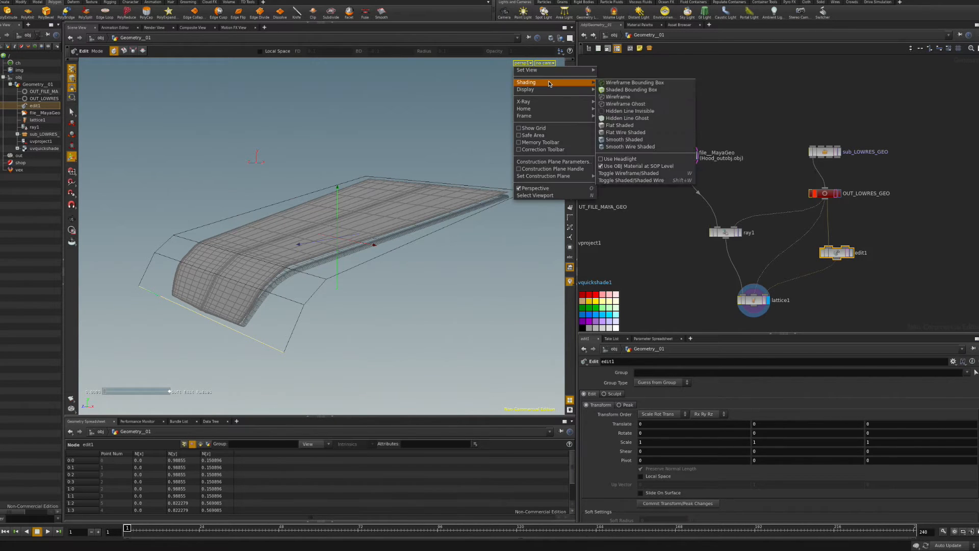
left_click(632, 91)
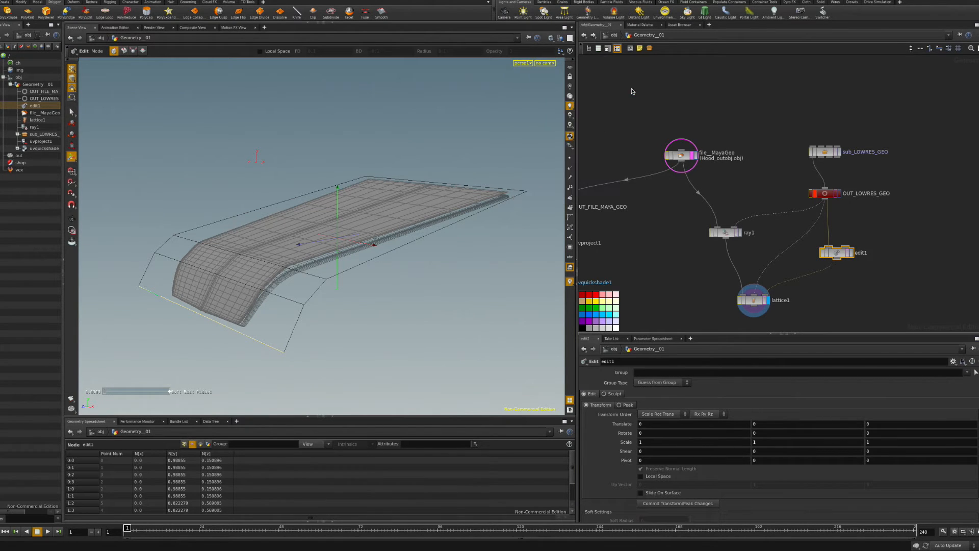
middle_click_drag(296, 255, 381, 193, "alt")
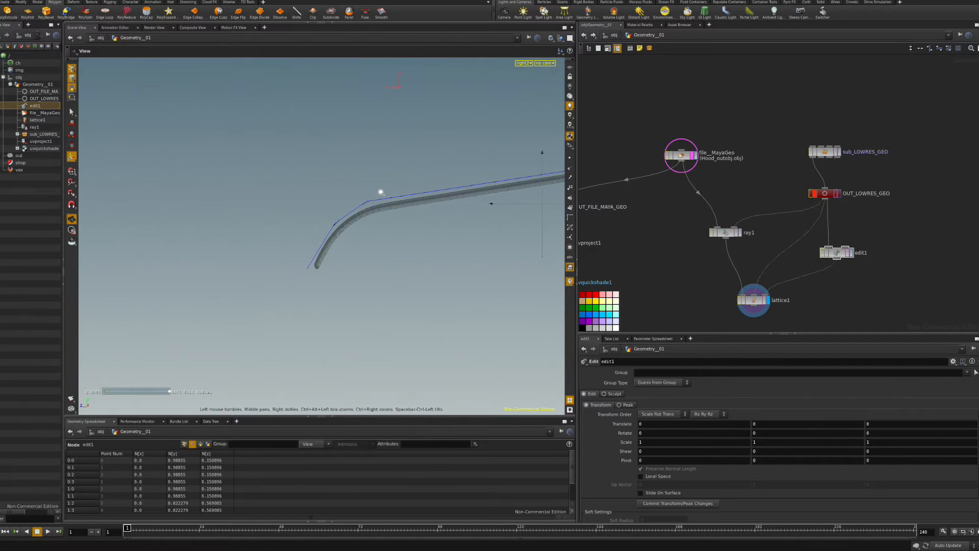
right_click_drag(381, 192, 554, 230, "alt")
In edit1, lift the front and bottom cage points up-left to straighten the side profile.
left_click(837, 254)
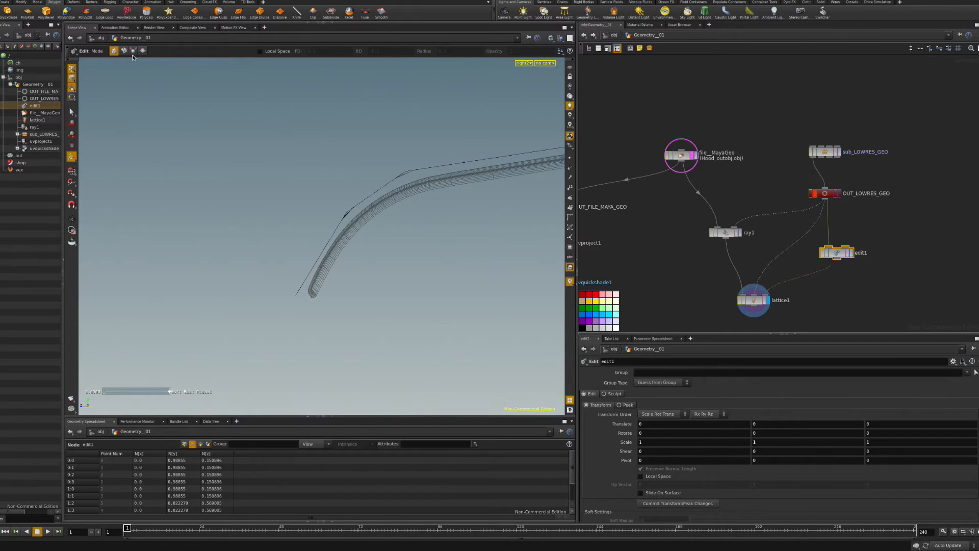
left_click(72, 112)
key("super+z")
middle_click_drag(418, 187, 280, 240, "alt")
left_click(72, 114)
left_click_drag(265, 223, 237, 113)
right_click_drag(314, 158, 88, 188, "alt")
middle_click_drag(88, 188, 274, 190, "alt")
left_click_drag(281, 241, 249, 176)
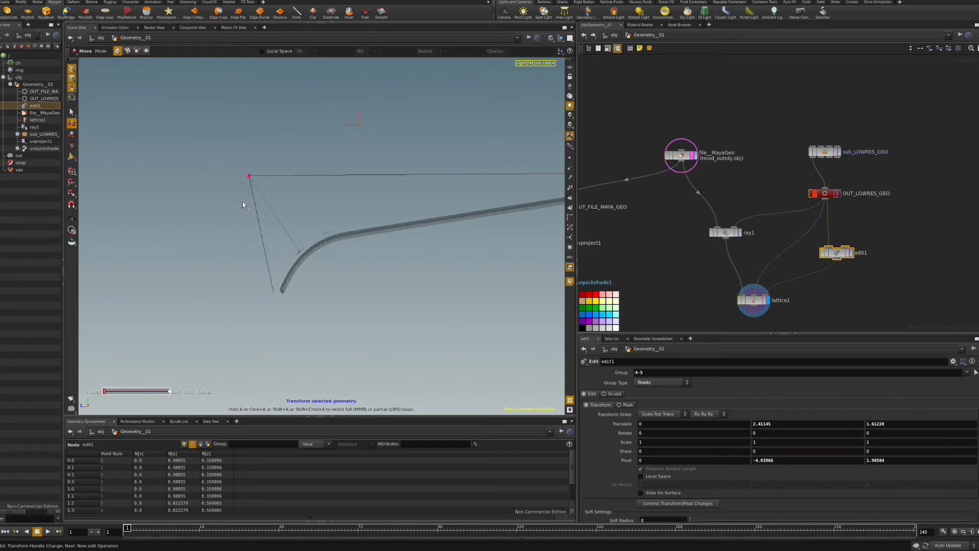
left_click(273, 292)
left_click_drag(274, 289, 161, 177)
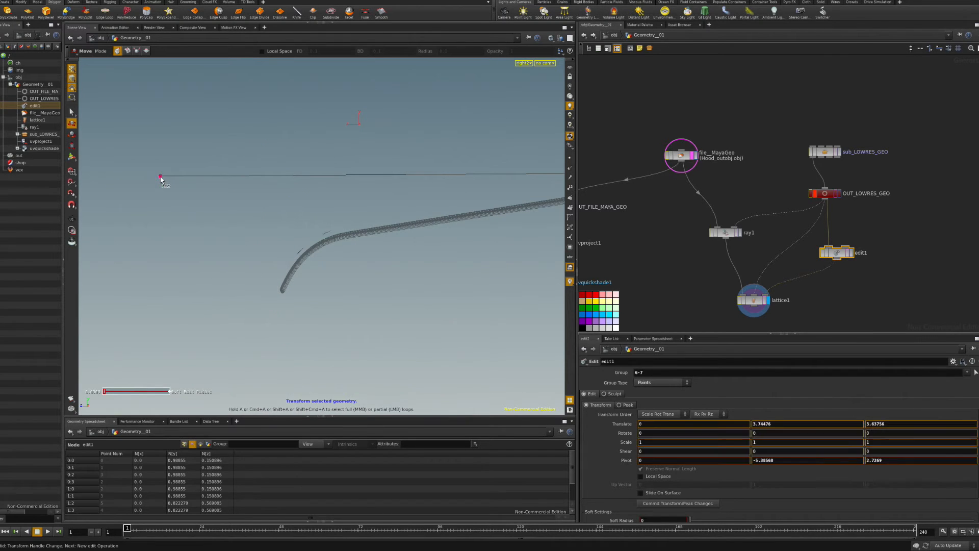
right_click_drag(258, 199, 192, 195, "alt")
Return to perspective view and fine-tune the moved points from edge-on and top angles.
left_click(524, 63)
mouse_move(533, 71)
left_click(613, 76)
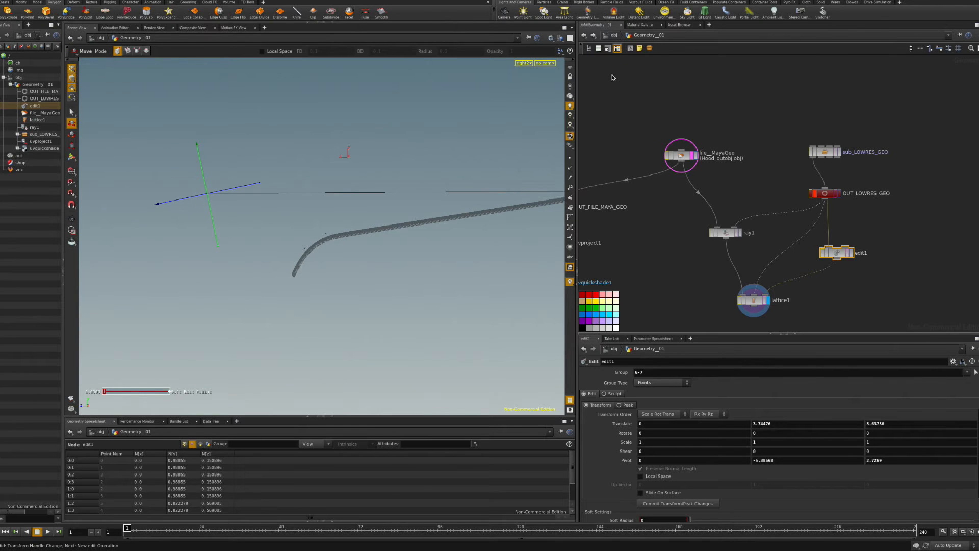
left_click_drag(402, 184, 396, 212, "alt")
right_click_drag(396, 212, 294, 206, "alt")
left_click_drag(293, 207, 244, 189, "alt")
mouse_move(184, 215)
left_mouse_down()
mouse_move(192, 211)
mouse_move(181, 212)
left_mouse_up()
key("super+z")
left_click_drag(185, 162, 188, 171)
key("Escape")
left_click_drag(250, 167, 198, 169)
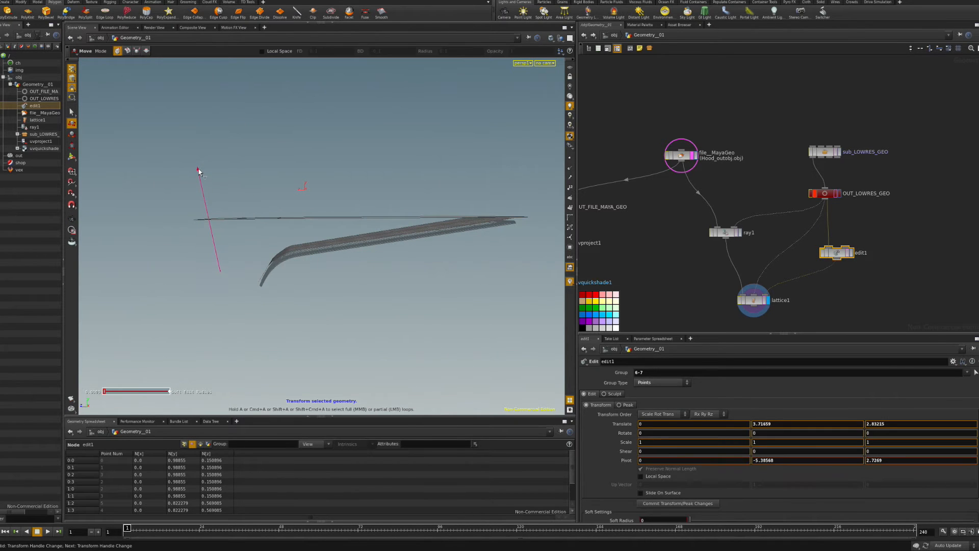
key("Escape")
left_click_drag(282, 184, 347, 191)
key("Return")
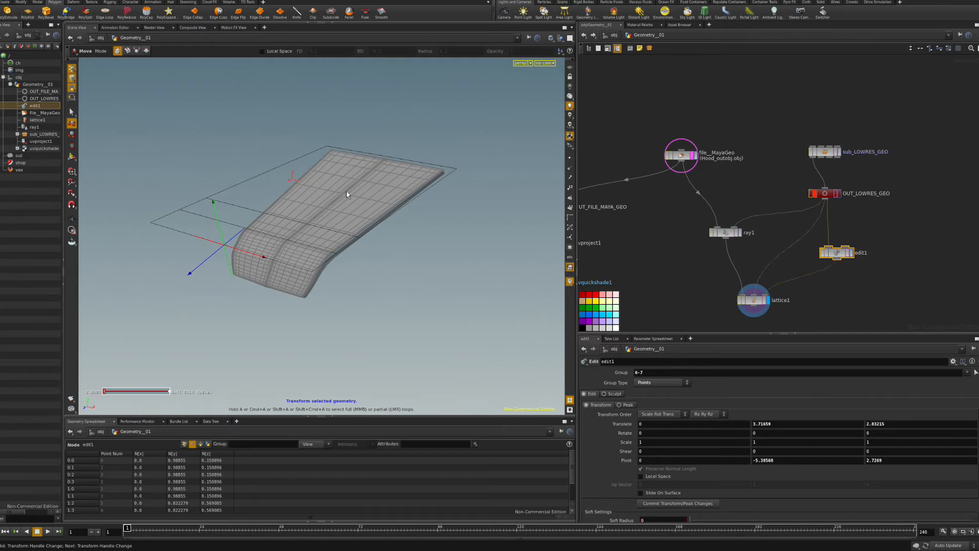
Raise lattice1's influence Radius to 3.414, briefly previewing the point-specific radii.
left_click(756, 302)
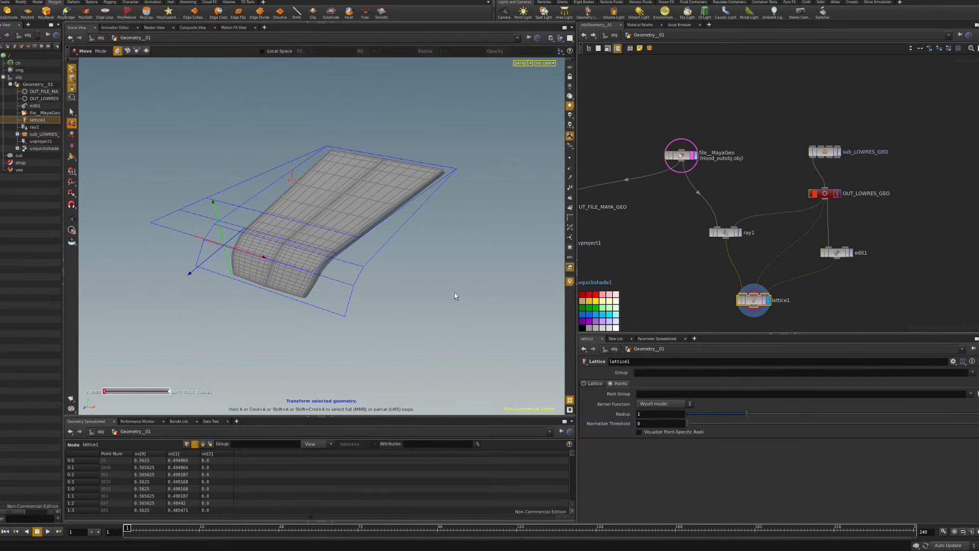
left_click_drag(756, 415, 889, 415)
left_click(686, 432)
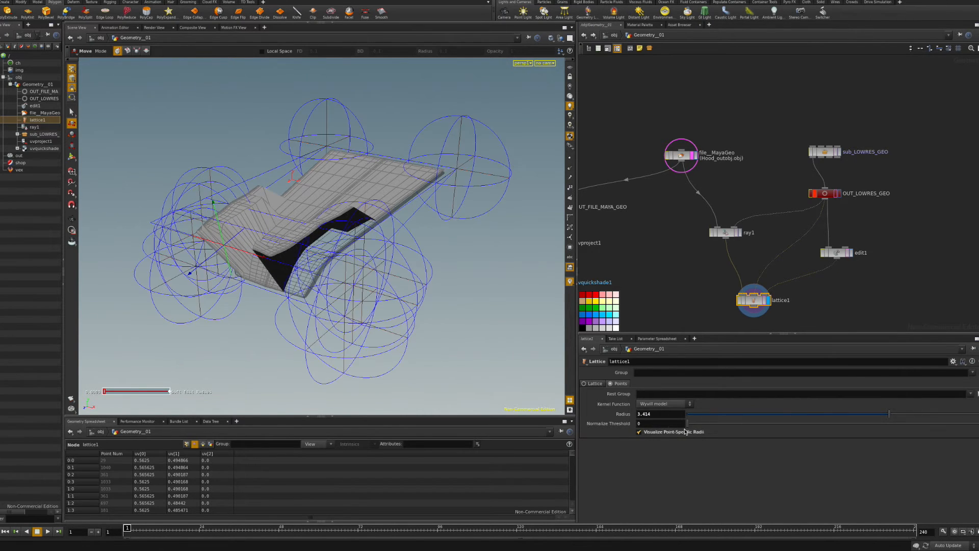
left_click(666, 433)
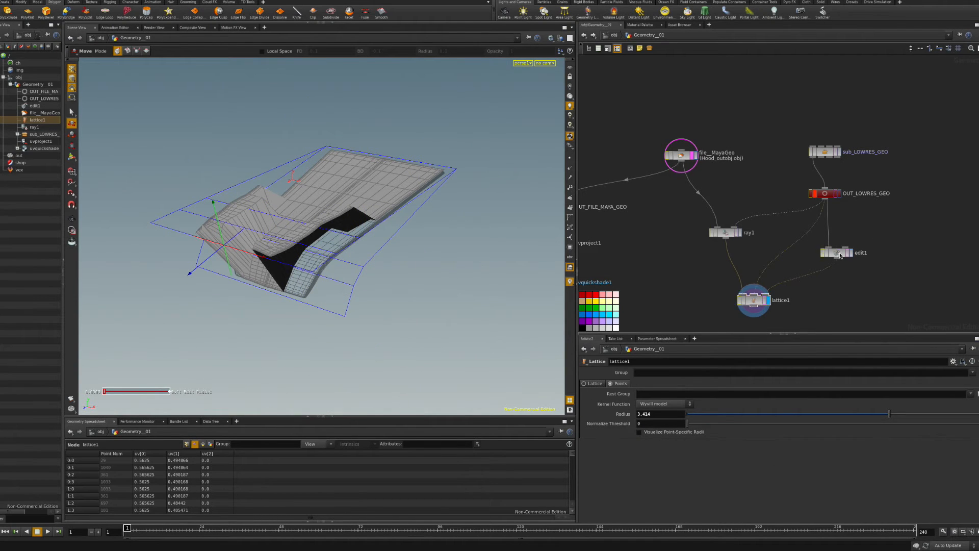
left_click_drag(836, 253, 855, 246)
key("Tab")
Add subdivide1 using OpenSubdiv Bilinear at Depth 3 before the lattice.
type("sub")
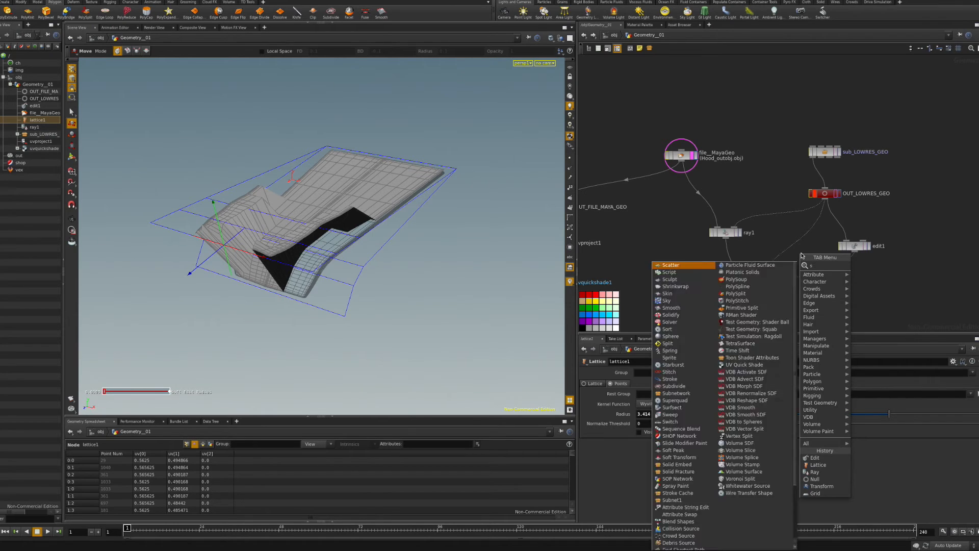
left_click(858, 267)
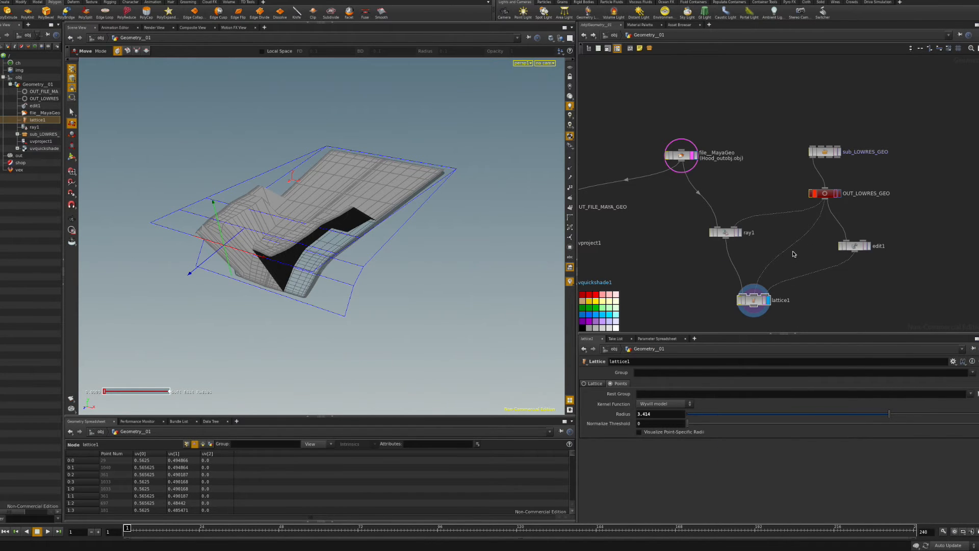
left_click(794, 253)
left_click_drag(796, 254, 792, 249)
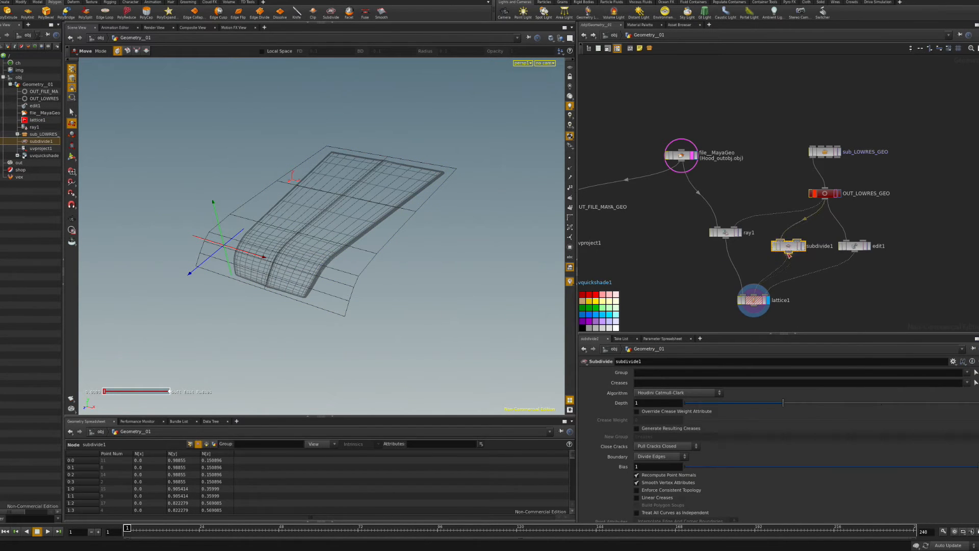
left_click(689, 393)
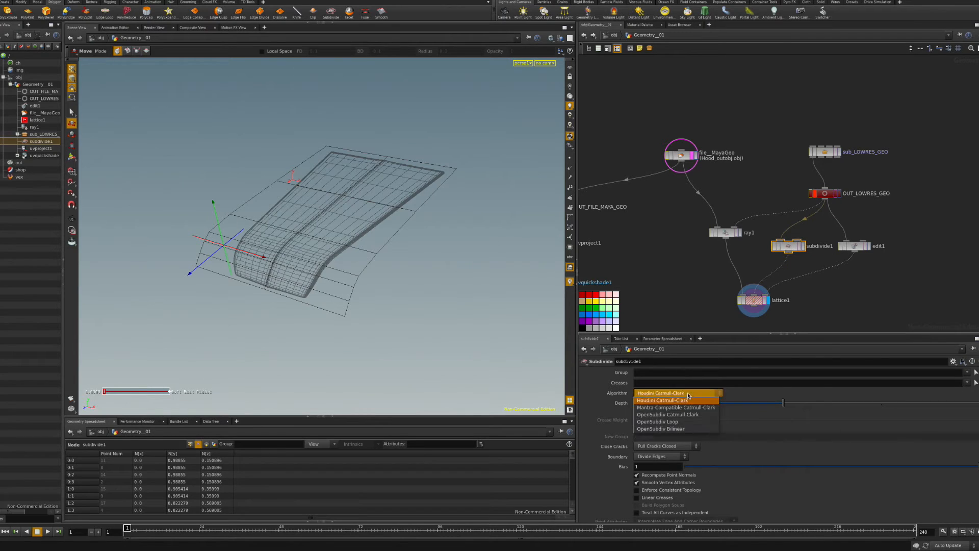
left_click(671, 427)
left_click_drag(732, 406, 943, 404)
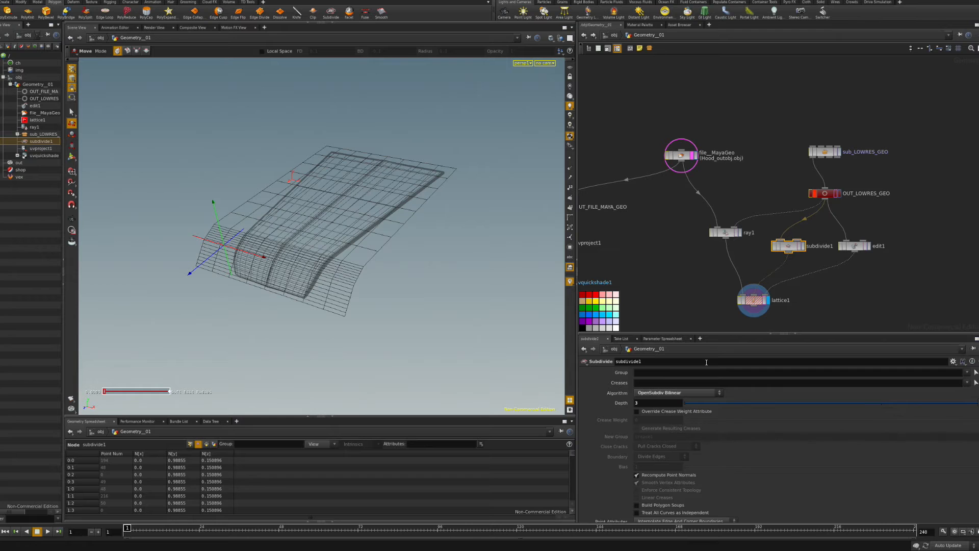
Copy subdivide1 as subdivide2, wired from edit1 into lattice1.
left_click(826, 263)
left_click(787, 247)
key("ctrl+c")
left_click(852, 282)
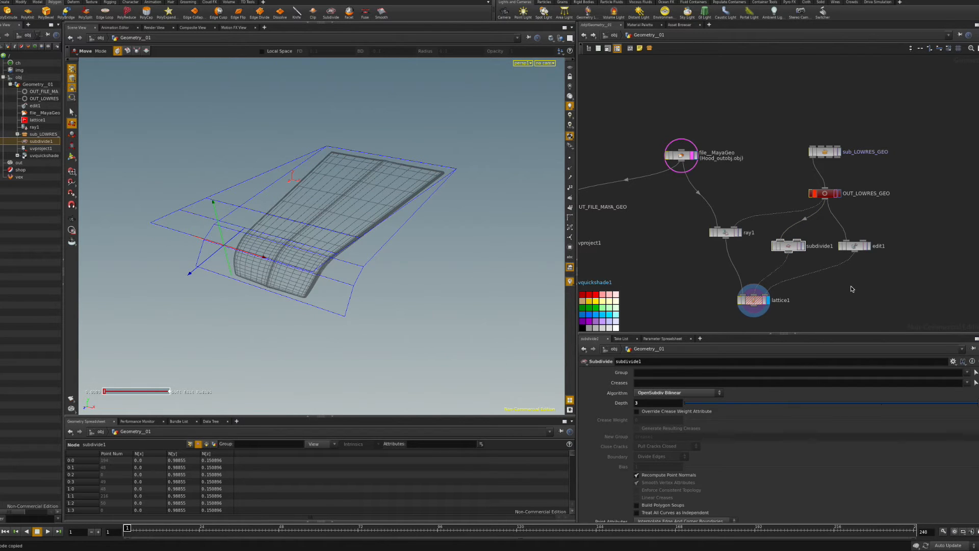
key("ctrl+v")
mouse_move(845, 276)
left_mouse_down()
mouse_move(855, 252)
mouse_move(766, 295)
mouse_move(849, 278)
left_mouse_up()
Link subdivide2's Depth to subdivide1's iterations with a relative '..' reference.
left_click(789, 246)
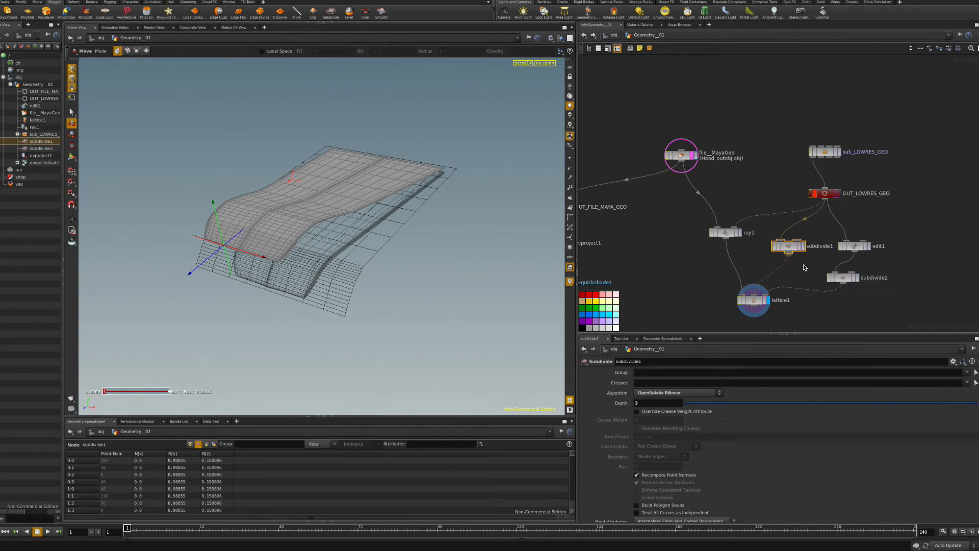
left_click(848, 279)
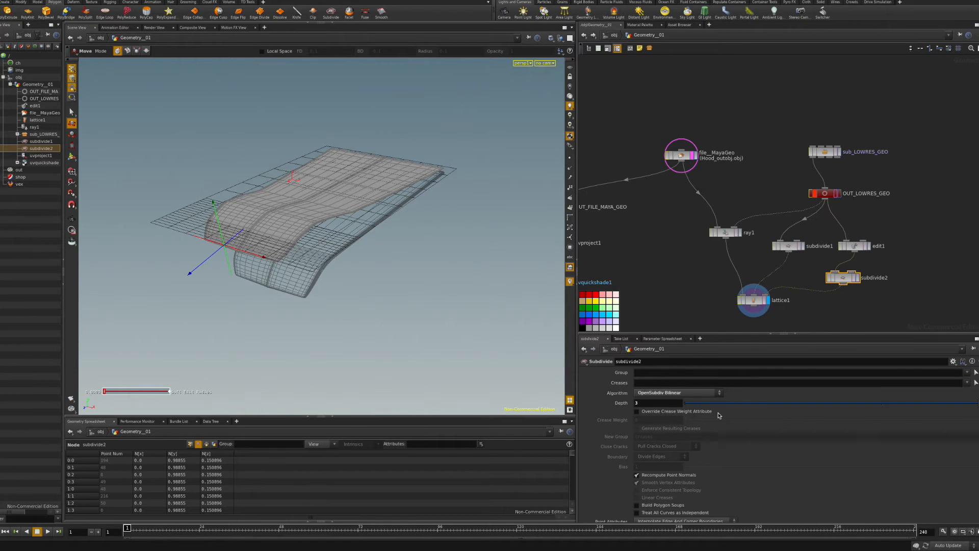
left_click(796, 244)
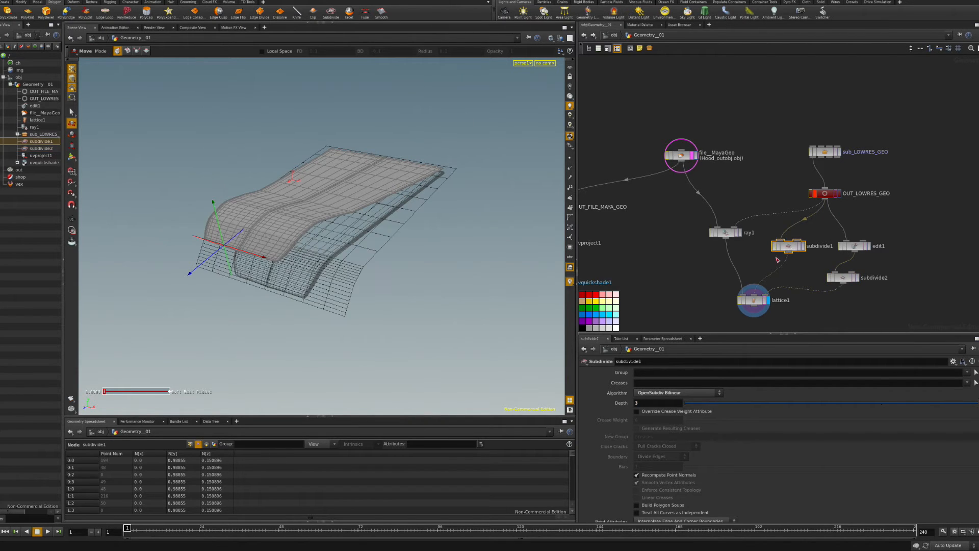
right_click(621, 404)
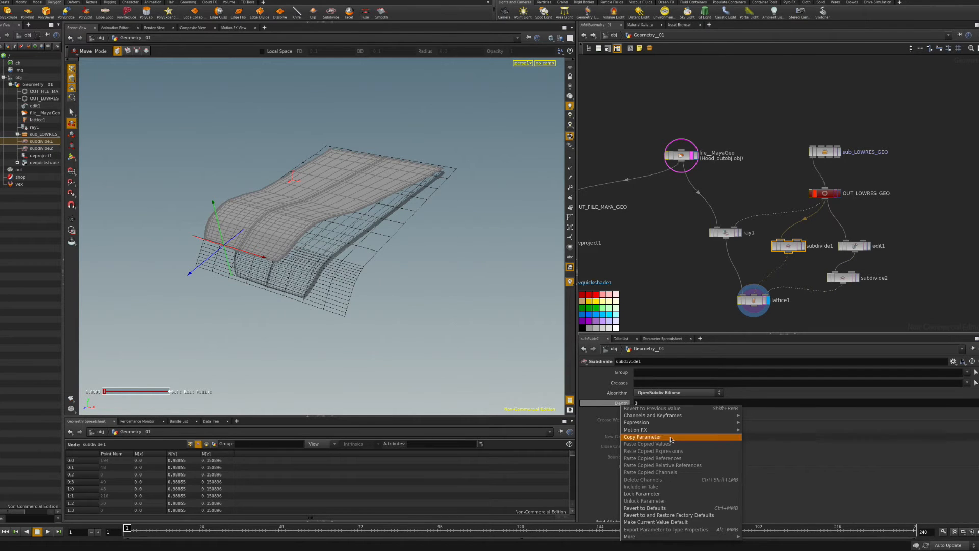
left_click(626, 438)
left_click(838, 282)
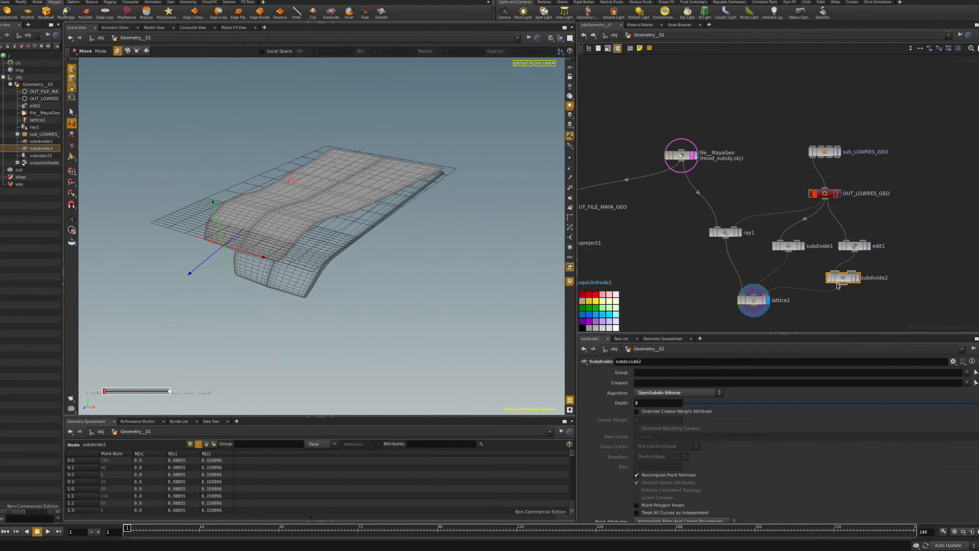
right_click(615, 403)
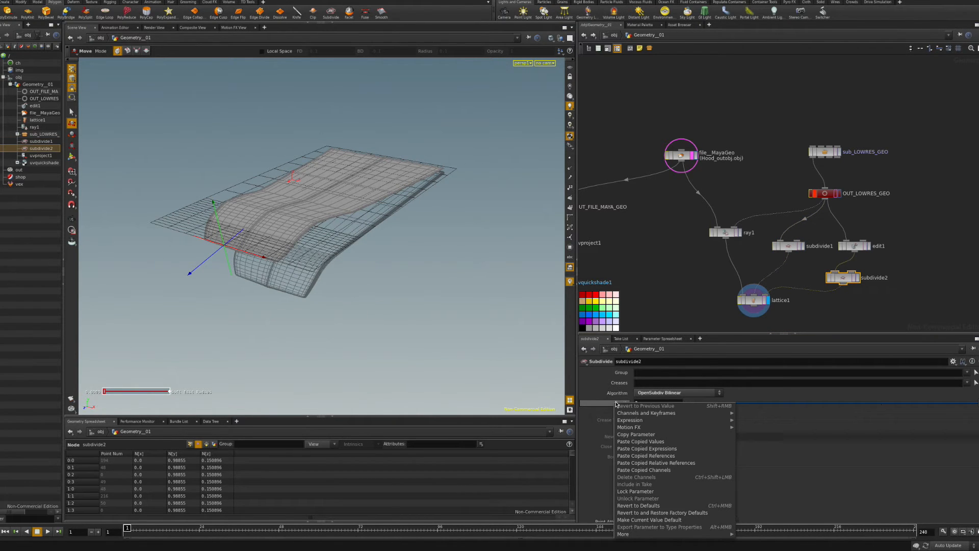
left_click(659, 459)
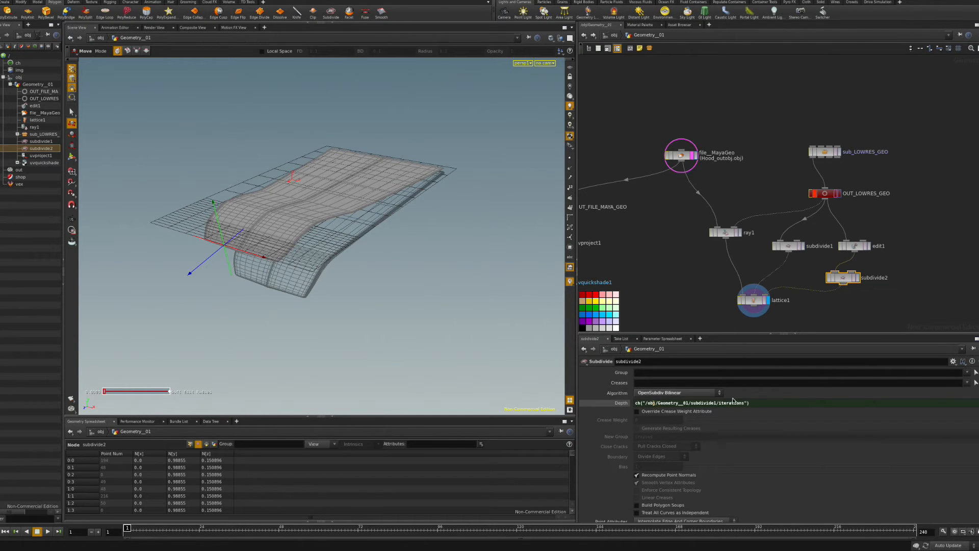
left_click_drag(689, 402, 658, 403)
type("..")
Show the lattice cage in the viewport from a low side angle.
left_click(682, 293)
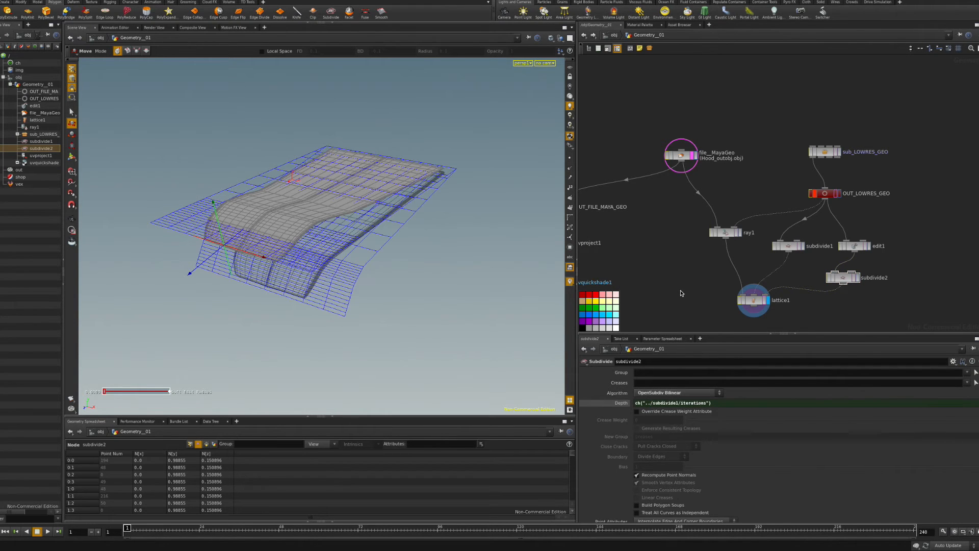
key("Escape")
left_click_drag(402, 234, 430, 280)
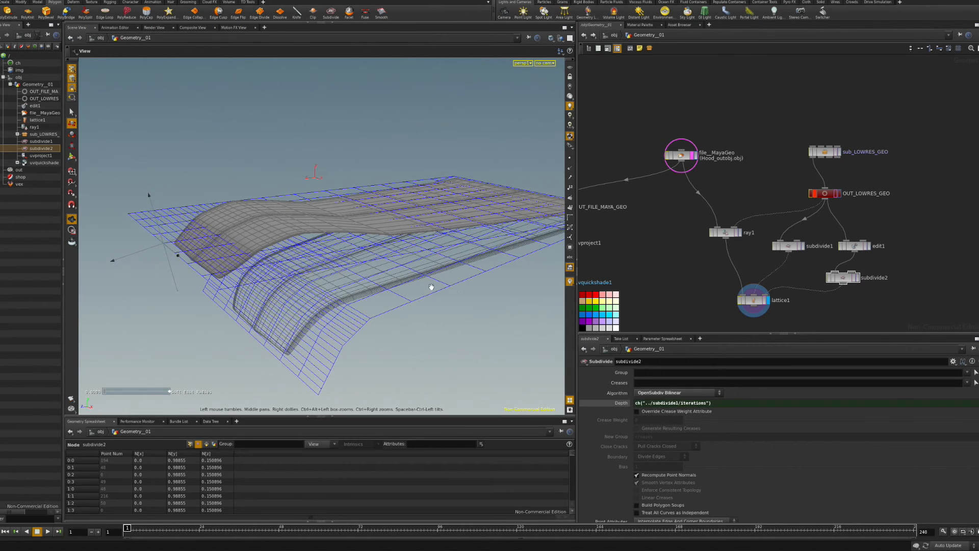
Set subdivide1's Depth to 5 after trying 4 and 6.
left_click(757, 306)
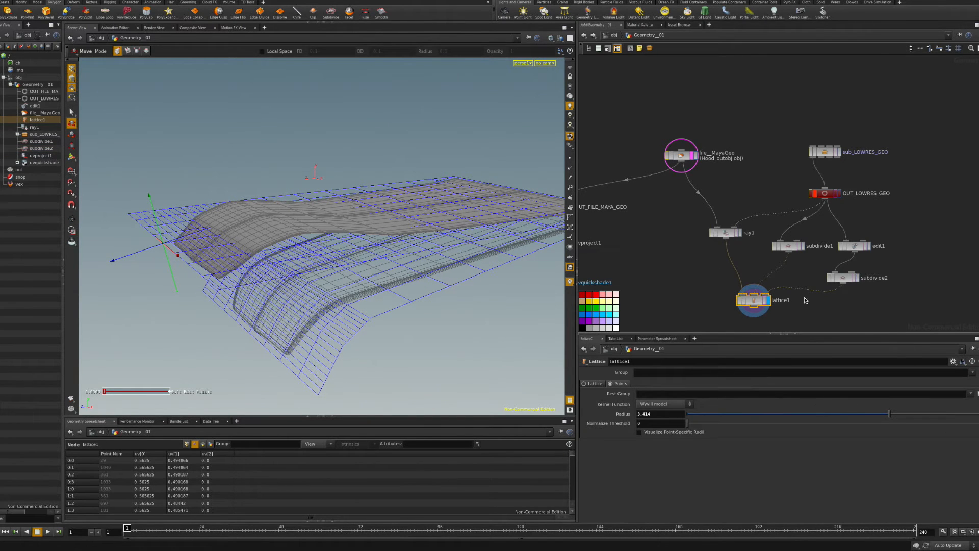
left_click(788, 246)
type("4")
key("Return")
left_click_drag(648, 404, 636, 403)
type("5")
key("Return")
type("6")
key("Return")
type("5")
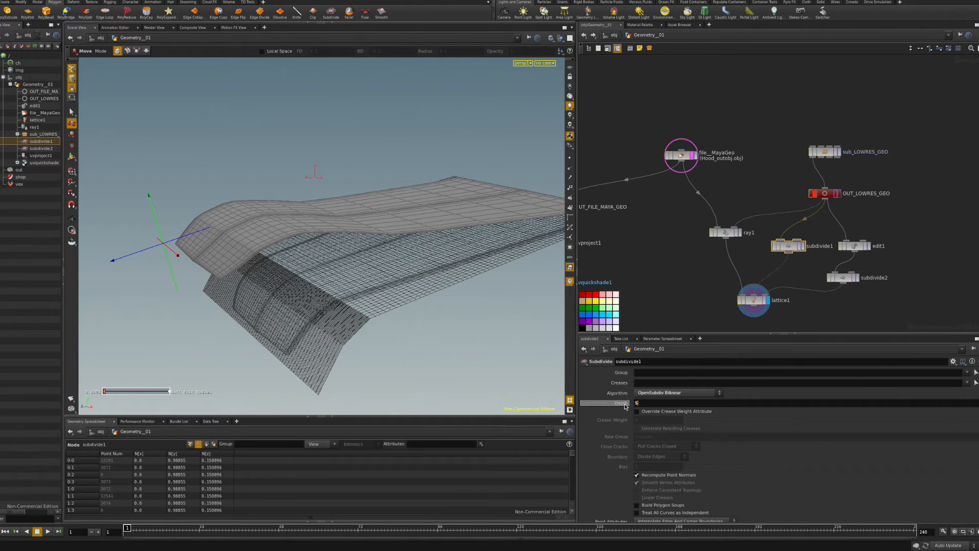
key("Return")
Set lattice1's kernel to Blinn model with Radius 0.295, then inspect the deformed hood.
left_click(756, 301)
left_click(663, 403)
left_click(663, 424)
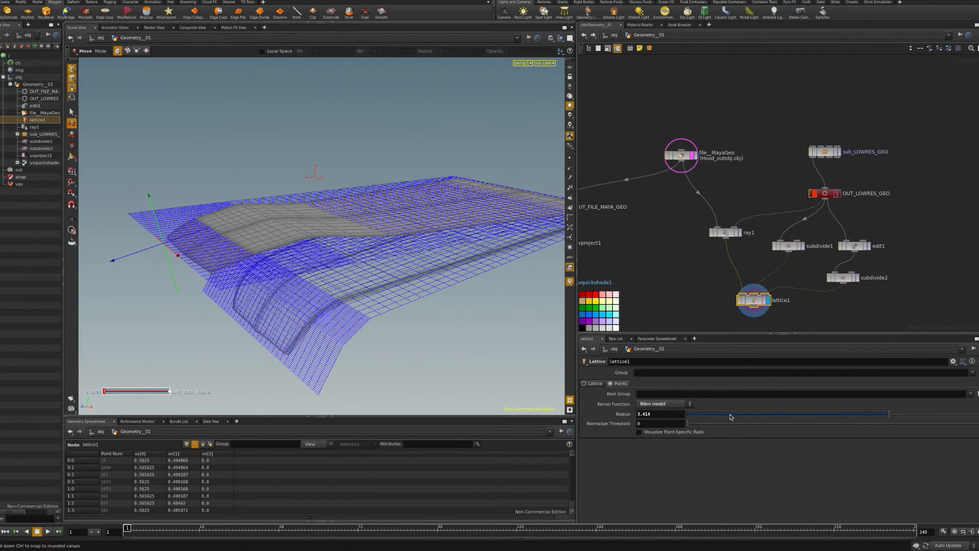
left_click_drag(889, 414, 705, 430)
left_click_drag(426, 325, 393, 293, "alt")
middle_click_drag(393, 292, 411, 311, "alt")
right_click_drag(411, 311, 770, 372, "alt")
left_click_drag(408, 298, 359, 308, "alt")
right_click_drag(359, 308, 291, 274, "alt")
left_click_drag(291, 273, 396, 281, "alt")
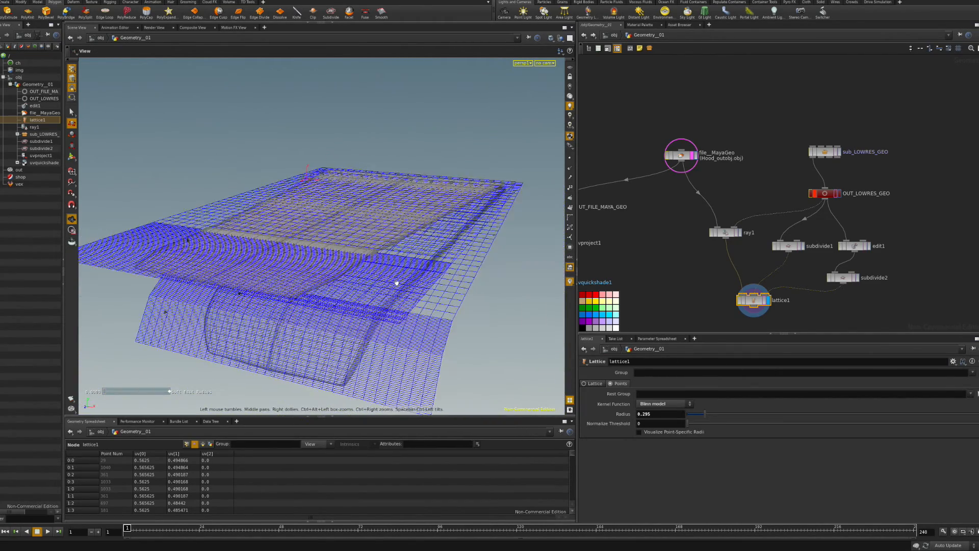
right_click_drag(413, 287, 352, 280, "alt")
left_click_drag(352, 280, 407, 267, "alt")
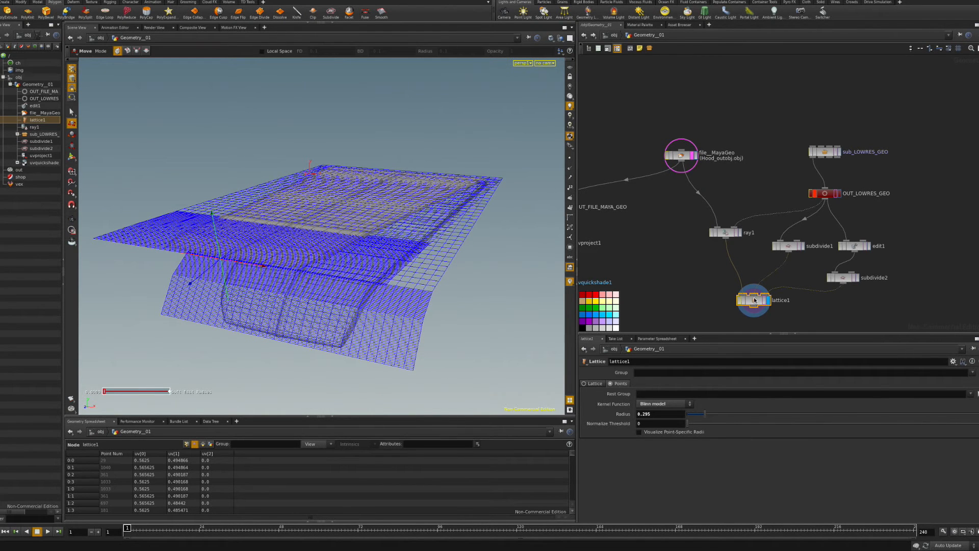
key("Tab")
Add a Transform node, transform1, below lattice1 and display its output.
type("tr")
left_click(818, 324)
left_click(750, 327)
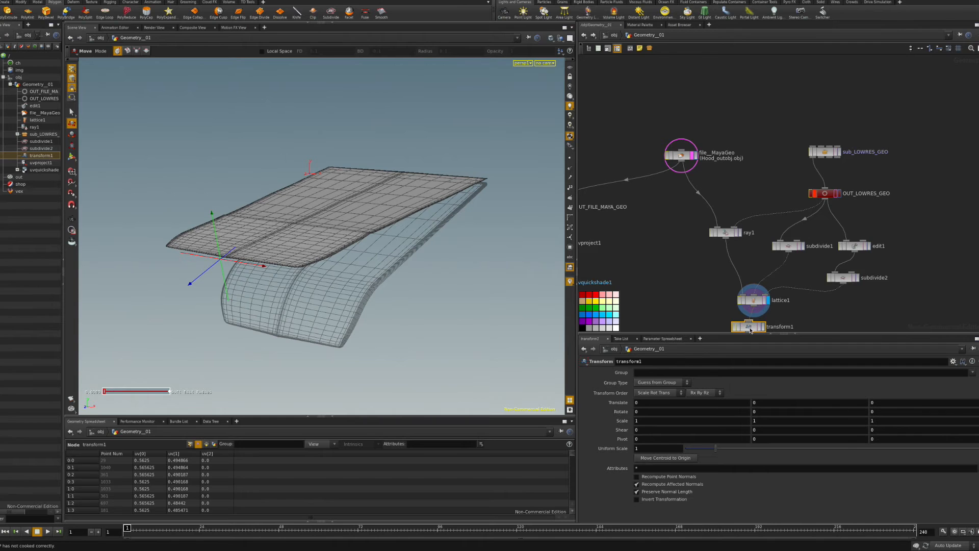
middle_click_drag(697, 311, 672, 253)
left_click_drag(738, 273, 743, 280)
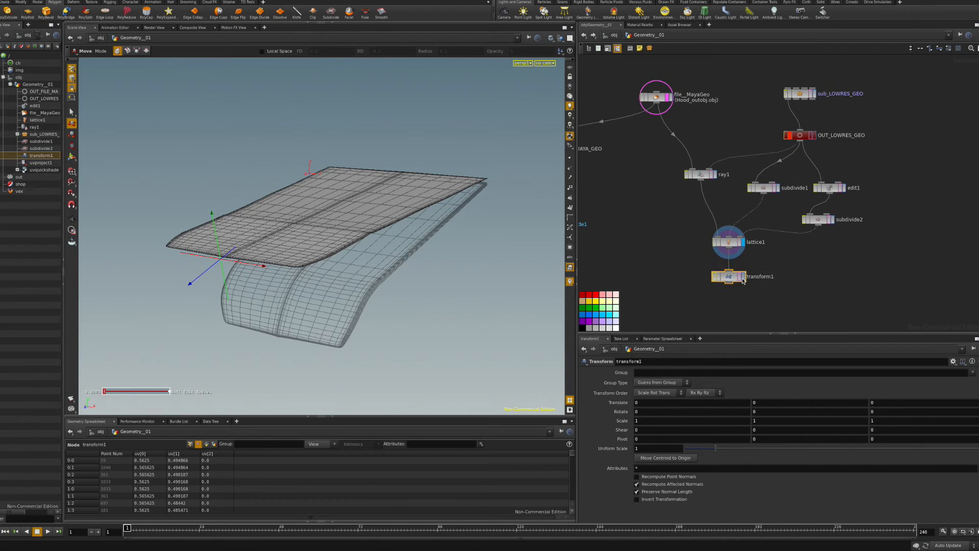
left_click(744, 278)
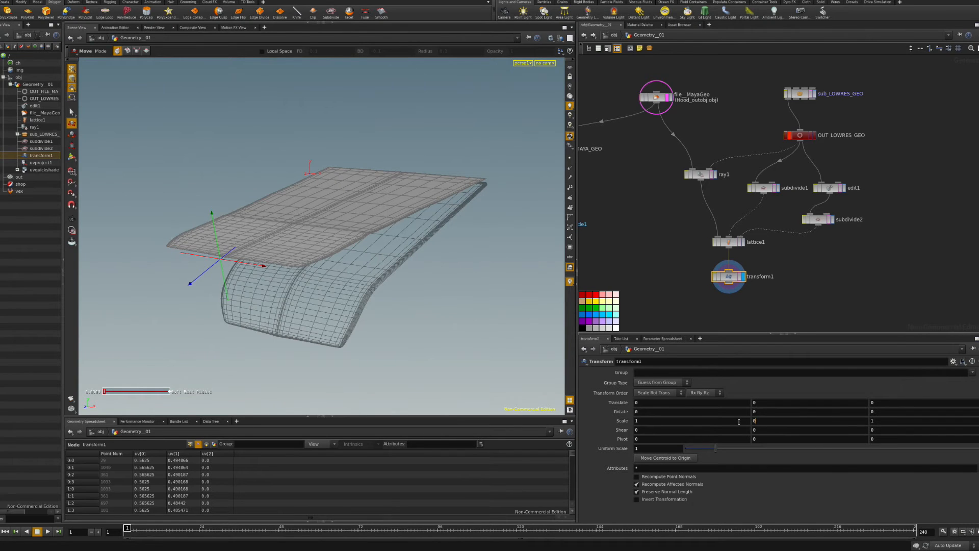
Set transform1's Scale Y to 0 to flatten the deformed hood.
type("0")
key("Return")
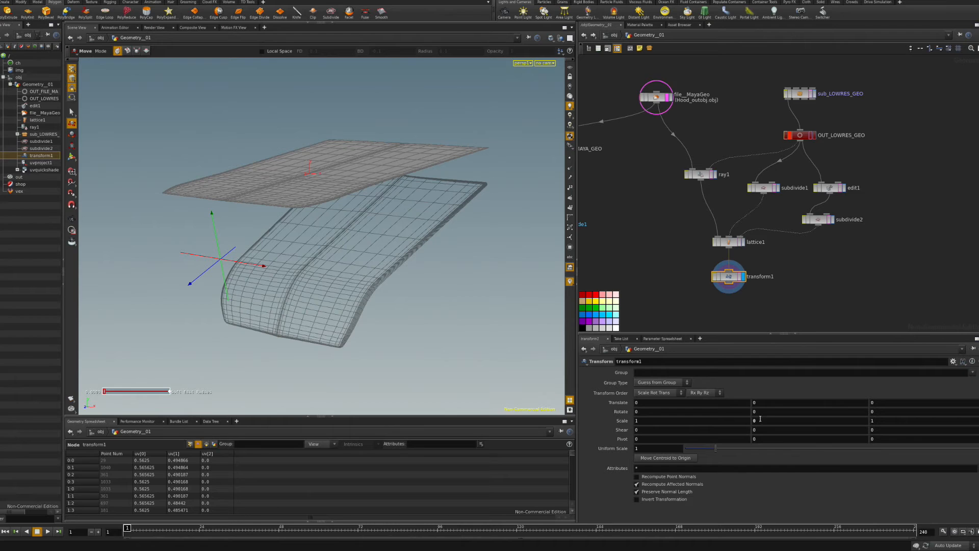
key("Return")
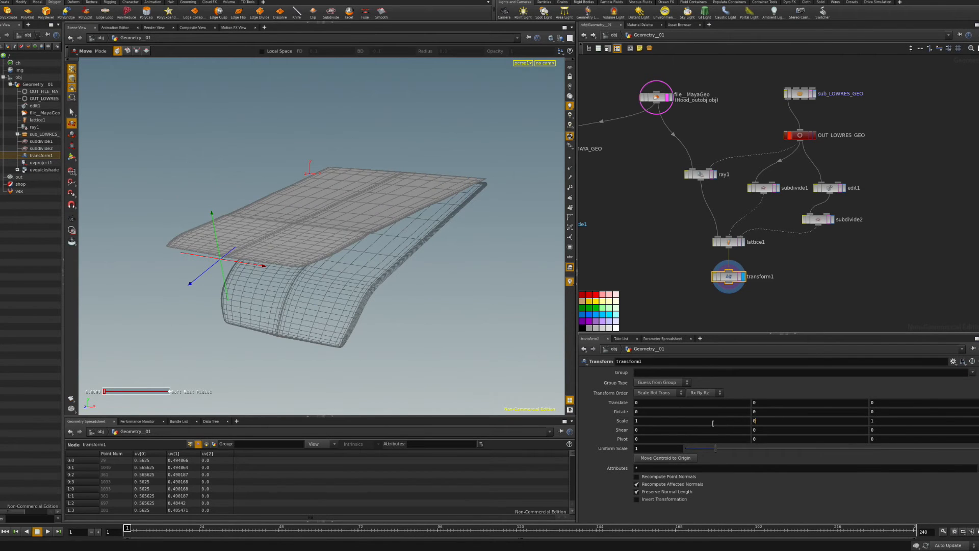
type("0")
key("Return")
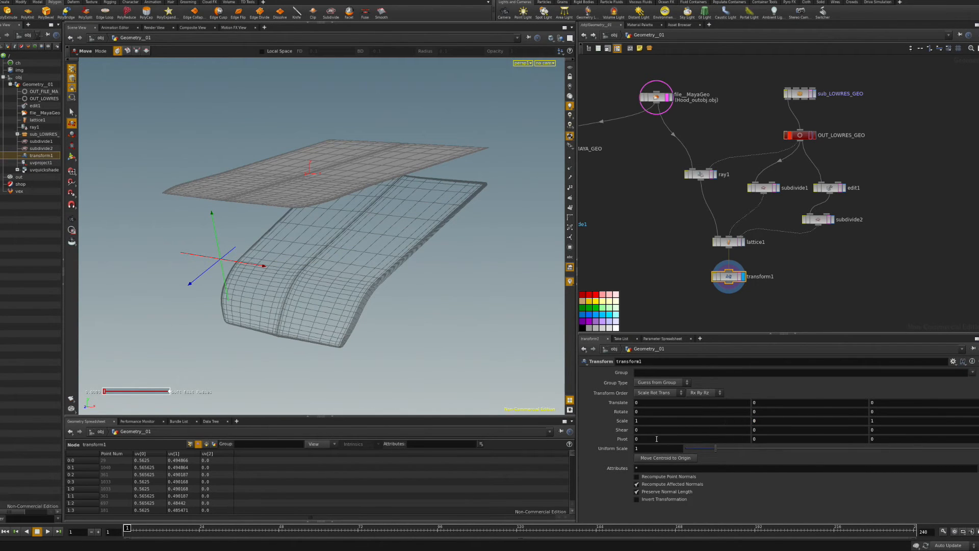
Set transform1's pivot to the centroid using $CEX, $CEY and $CEZ.
type("CEX")
key("Return")
double_click(775, 441)
type("$CEY")
key("Return")
left_click(897, 442)
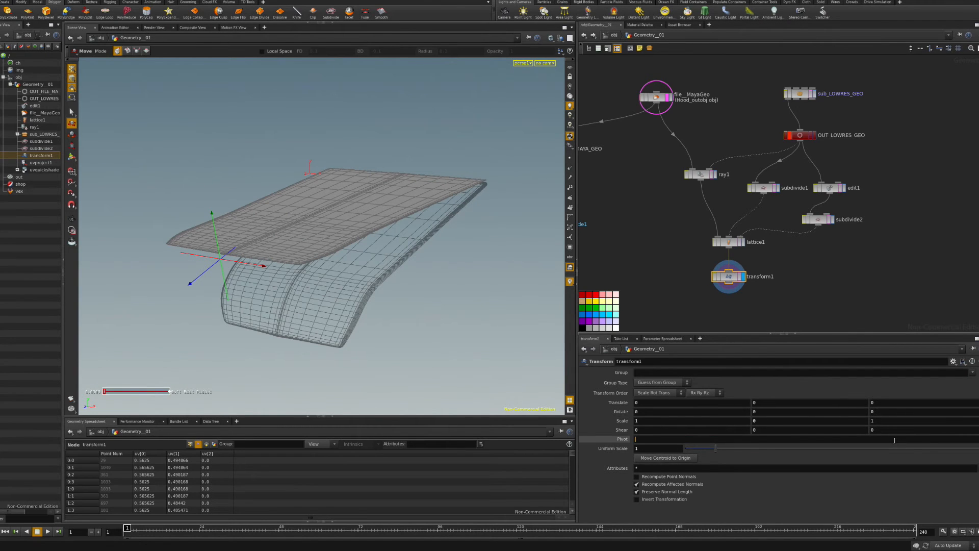
type("$CEZ")
key("Return")
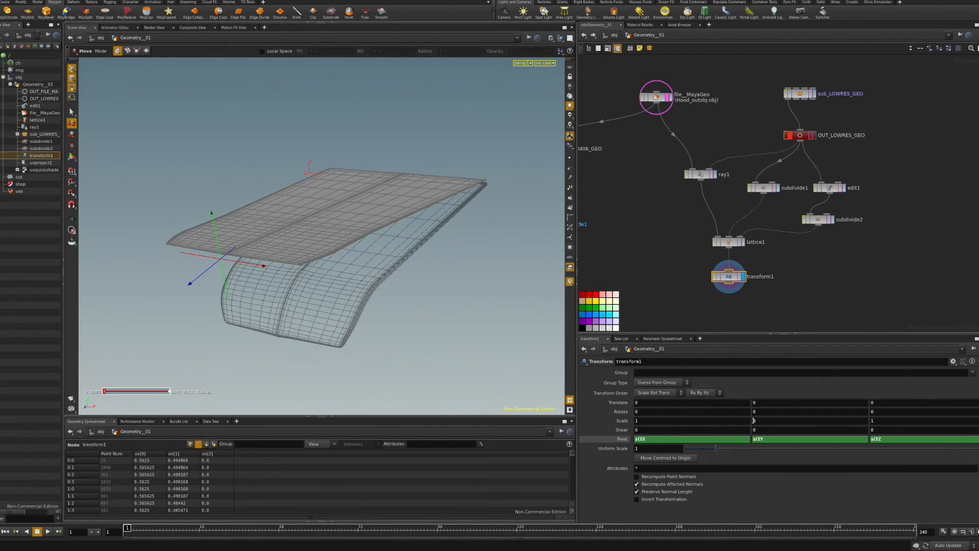
Reconfirm the zero height scale and orbit to inspect the flat sheet.
scroll(753, 421, "up", 20)
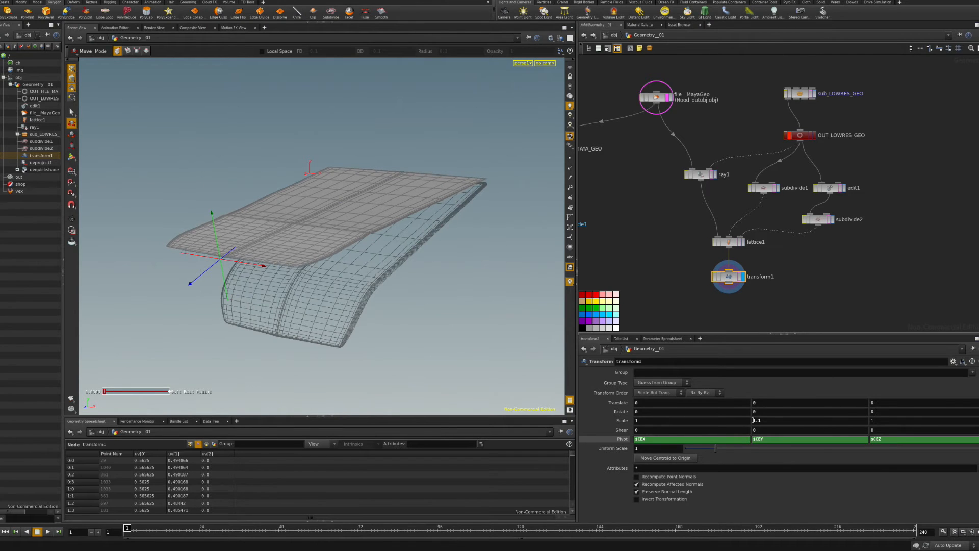
scroll(754, 421, "up", 20)
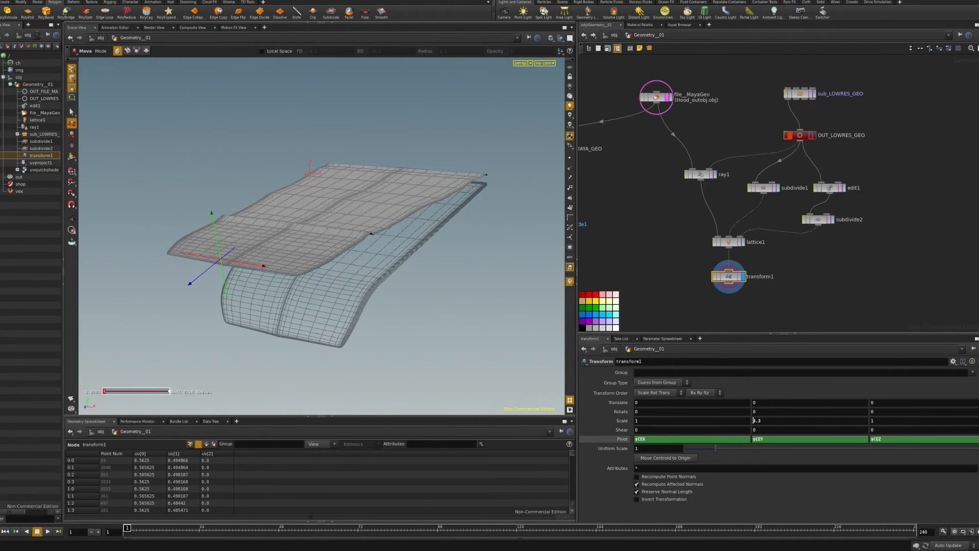
scroll(754, 421, "up", 20)
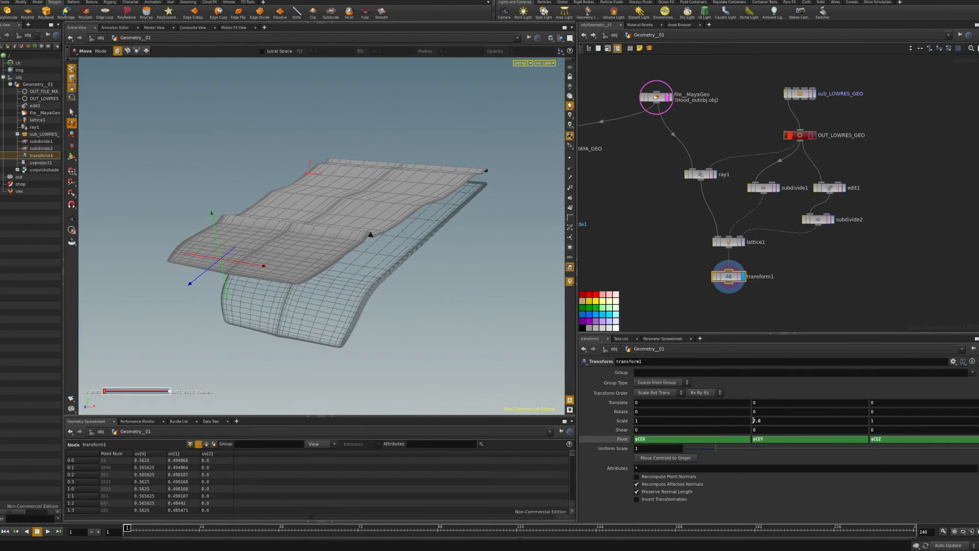
scroll(754, 421, "up", 20)
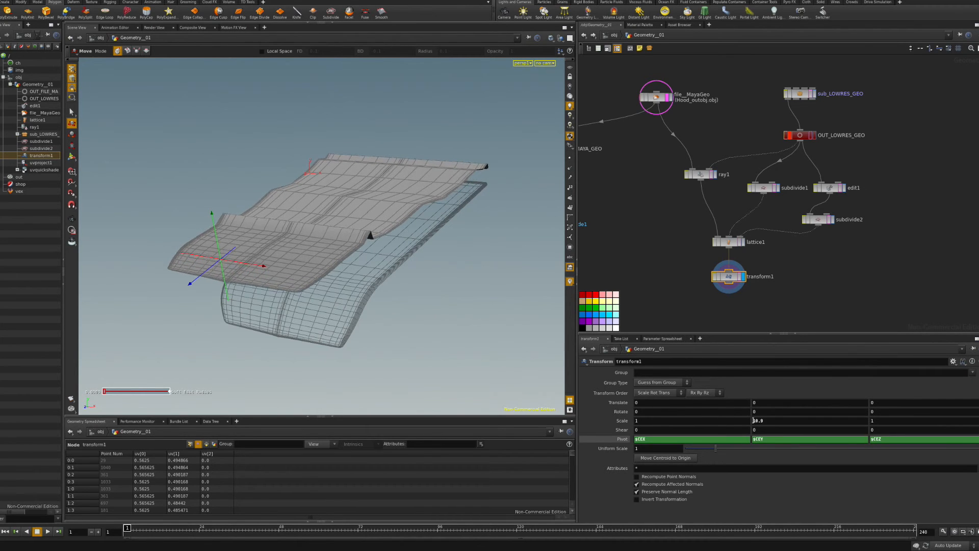
scroll(753, 420, "up", 20)
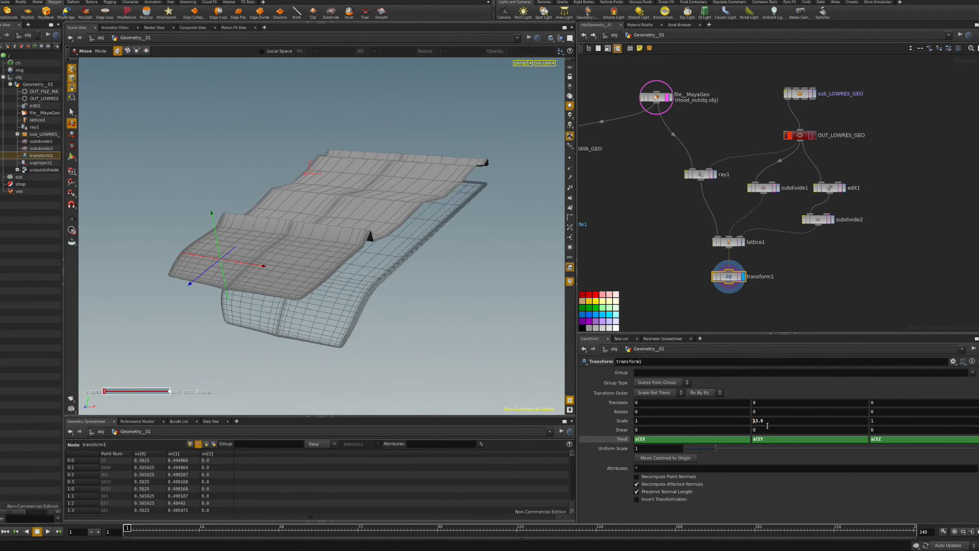
key("Return")
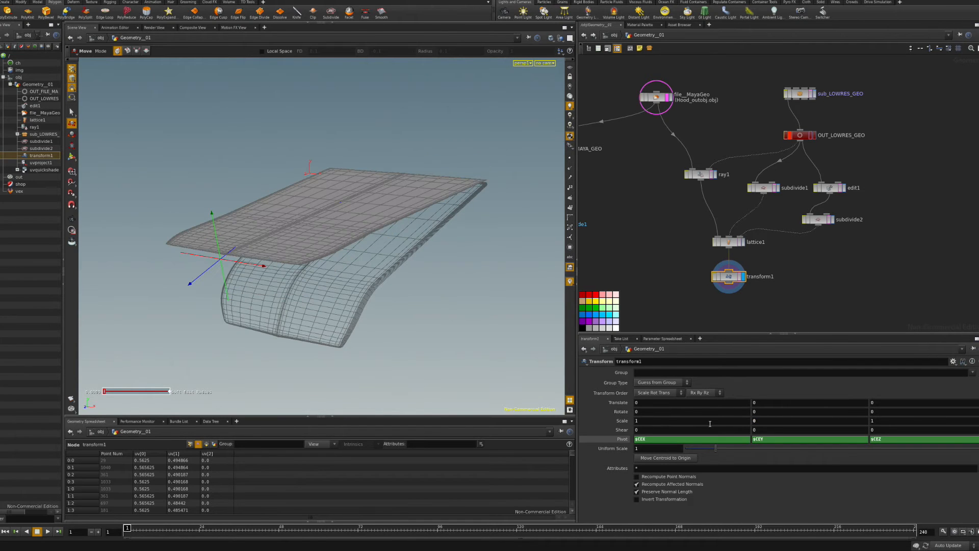
mouse_move(461, 326)
left_mouse_down("alt")
mouse_move(372, 291)
mouse_move(464, 324)
mouse_move(466, 344)
left_mouse_up("alt")
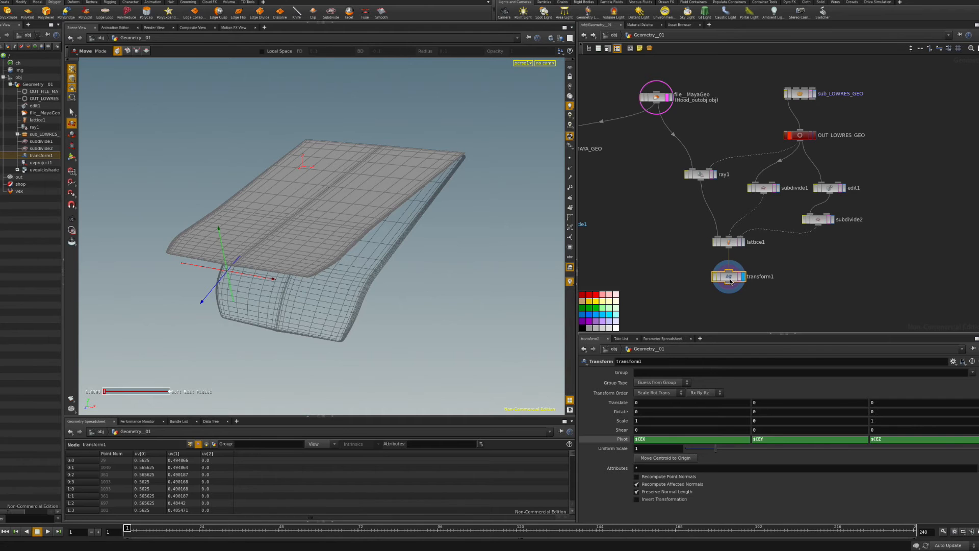
Add a UV Quick Shade checker preview below transform1 and display it.
key("Tab")
type("uv")
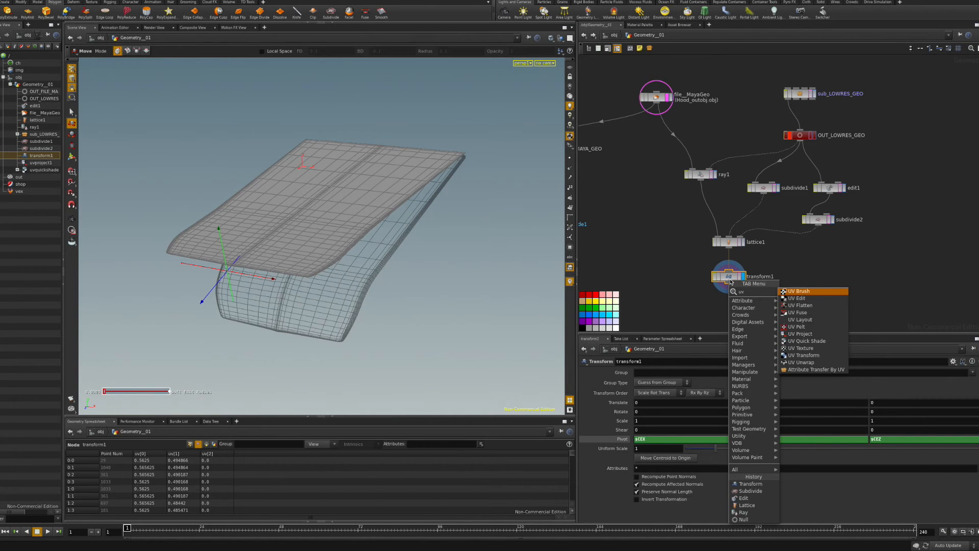
left_click(816, 341)
left_click(730, 311)
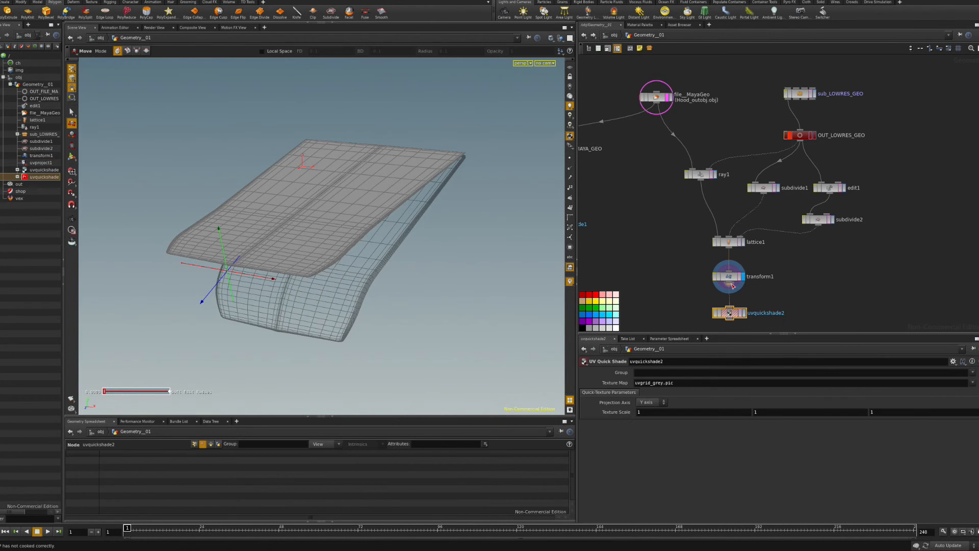
left_click(732, 285)
left_click_drag(730, 313, 730, 324)
left_click(744, 324)
left_click_drag(488, 235, 437, 248)
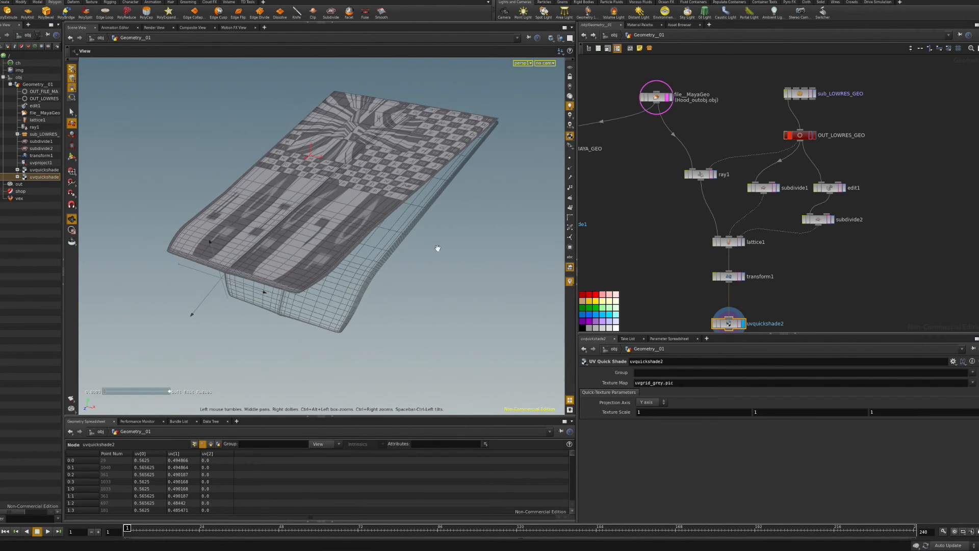
Insert a UV Project node, uvproject2, between transform1 and uvquickshade2.
middle_click_drag(692, 294, 676, 238)
left_click(713, 289)
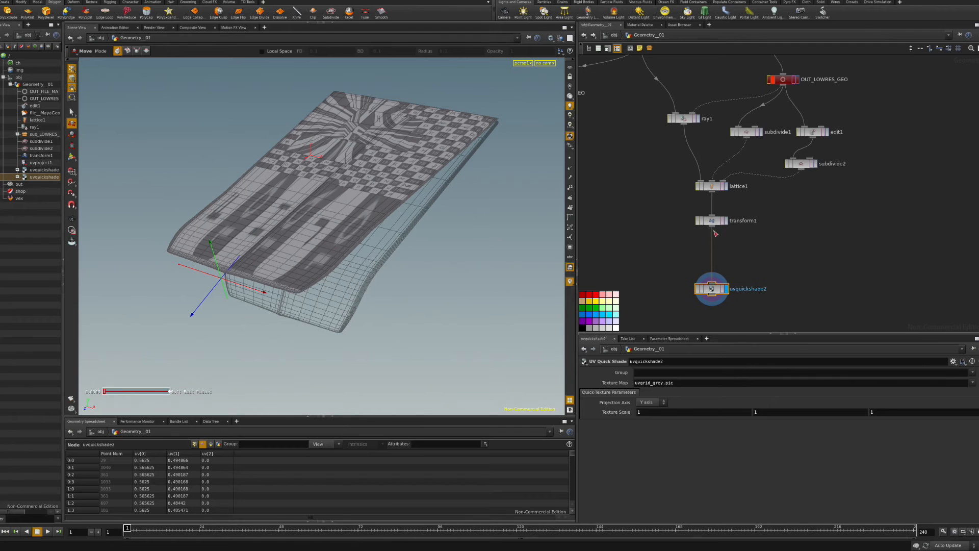
left_click(713, 221)
key("Tab")
type("uv")
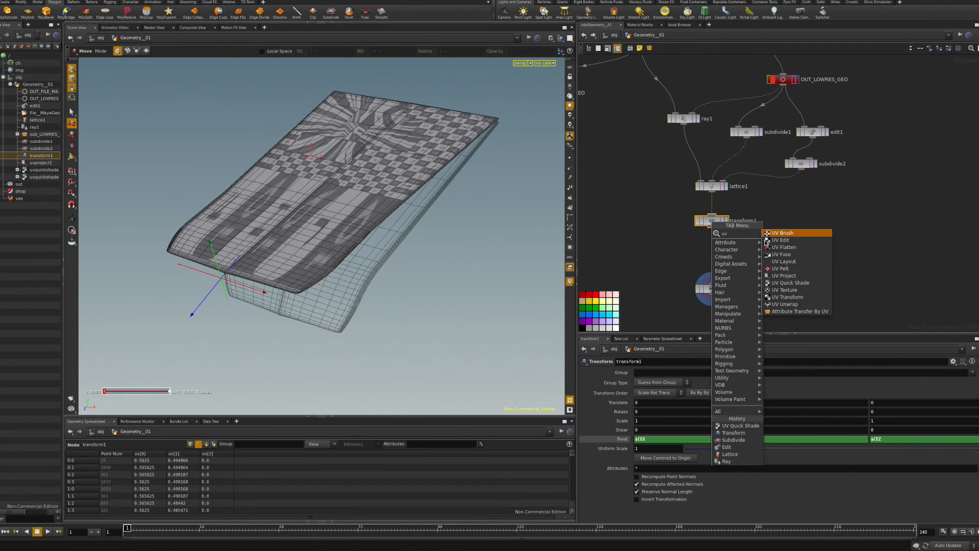
left_click(783, 276)
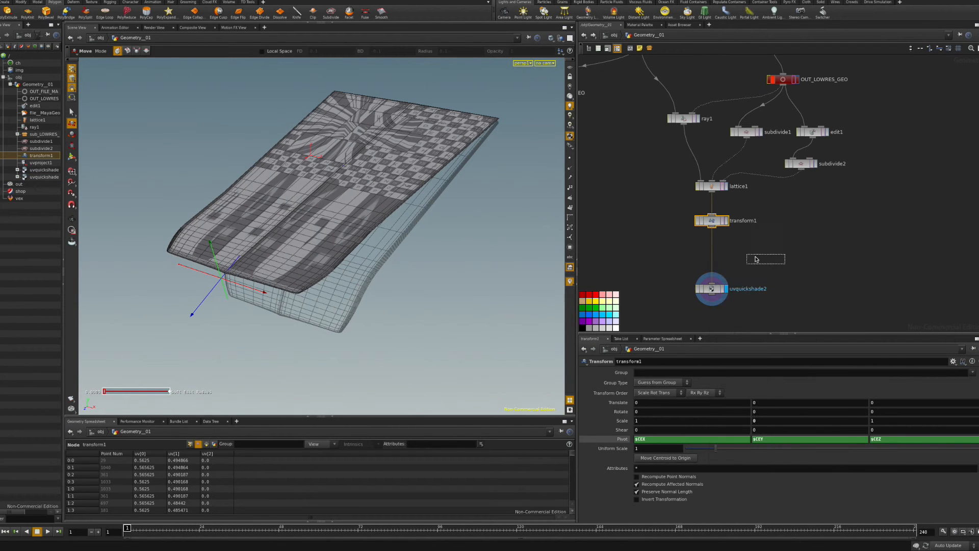
left_click(713, 250)
left_click(727, 251)
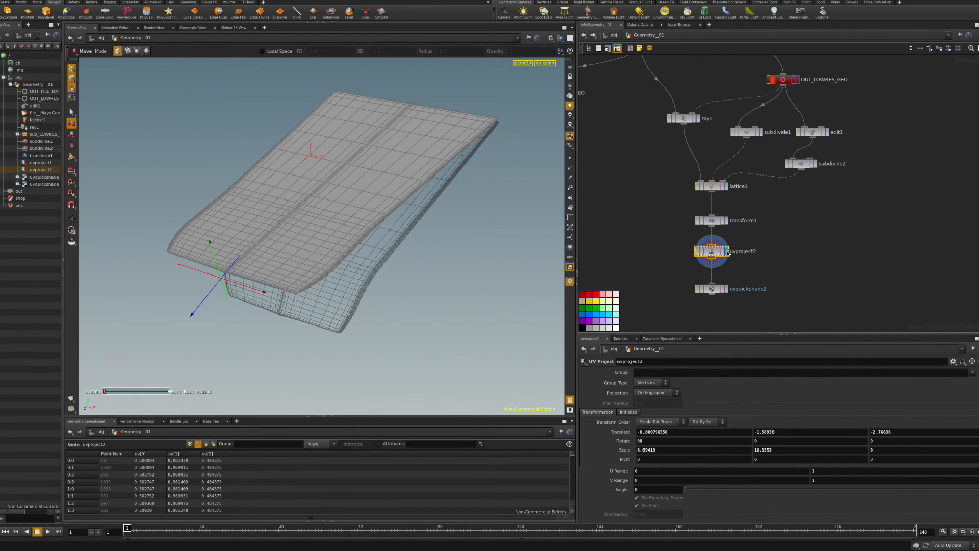
Switch the viewport to the UV view and set uvproject2's vertical scale to 10.
left_click(726, 289)
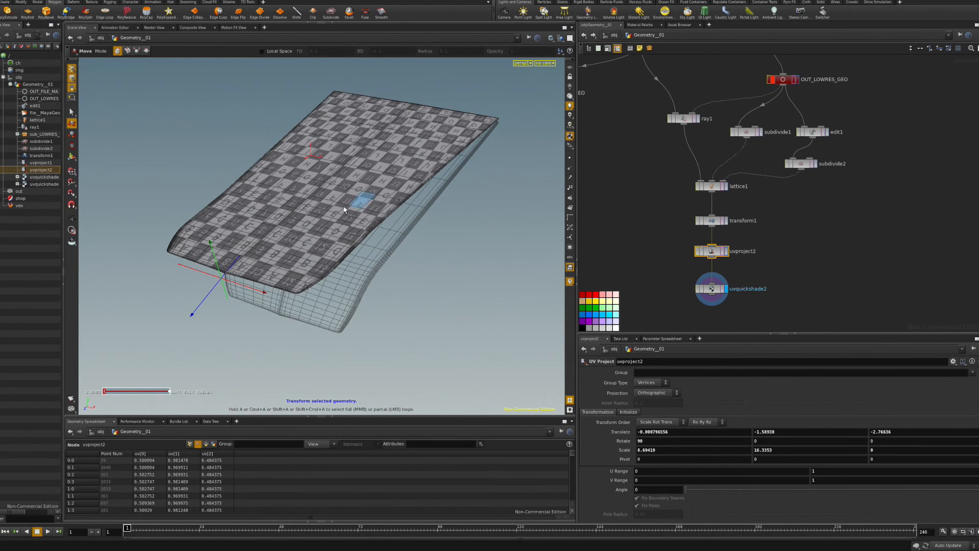
left_click_drag(361, 201, 372, 278, "alt")
middle_click_drag(363, 215, 369, 238, "alt")
left_click_drag(369, 238, 355, 191, "alt")
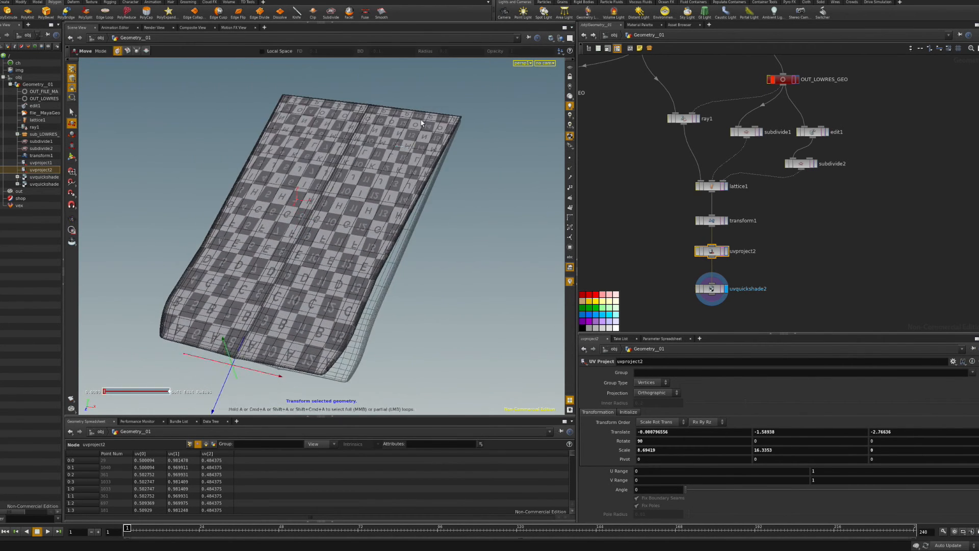
left_click(531, 64)
mouse_move(561, 68)
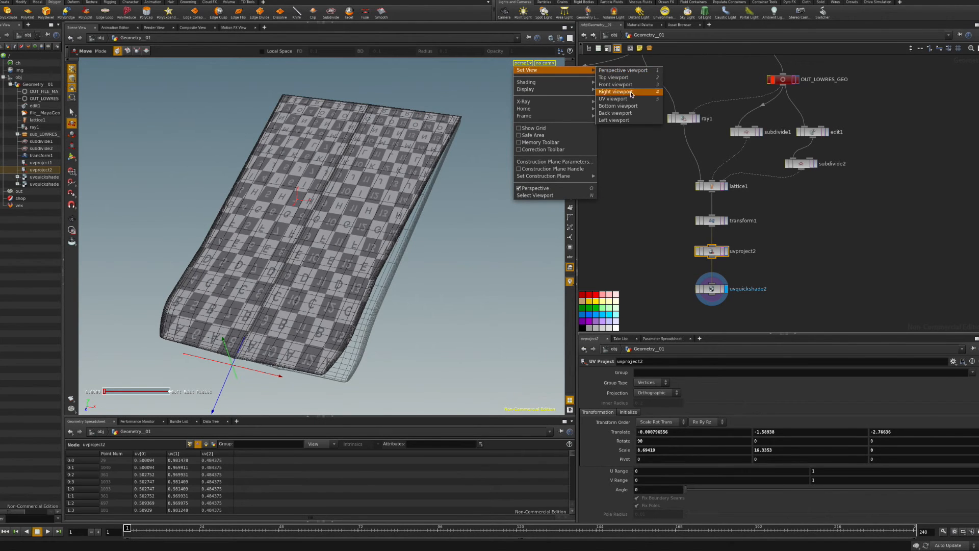
left_click(606, 94)
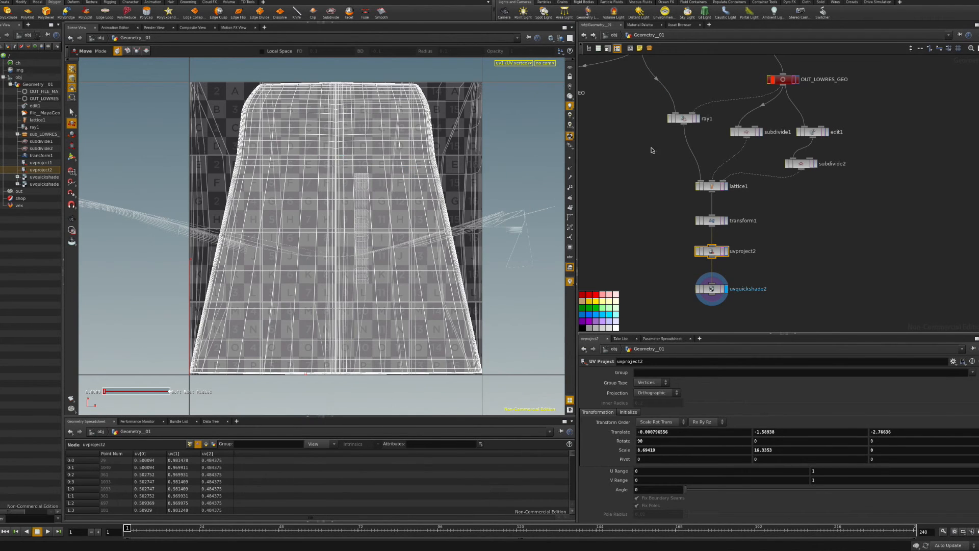
middle_click_drag(646, 98, 685, 191)
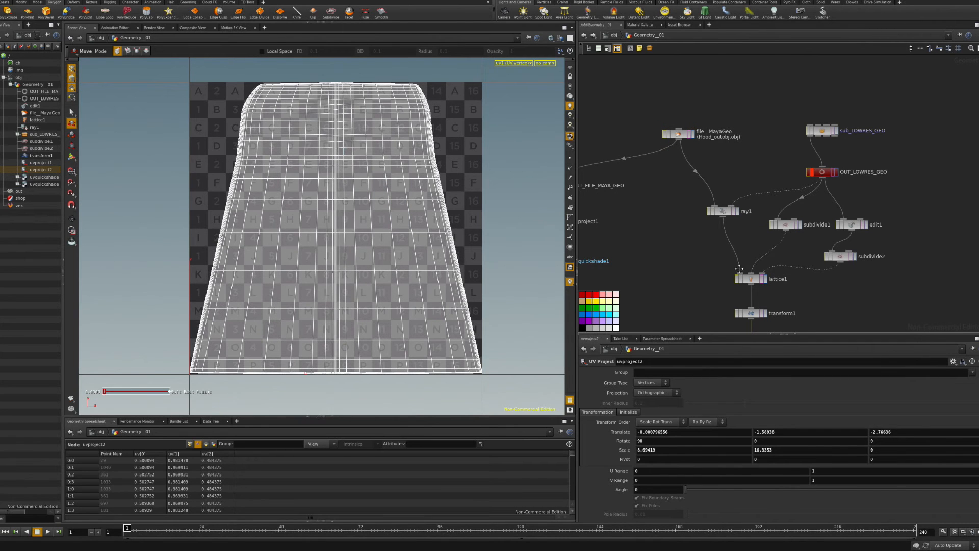
middle_click_drag(744, 326, 677, 209)
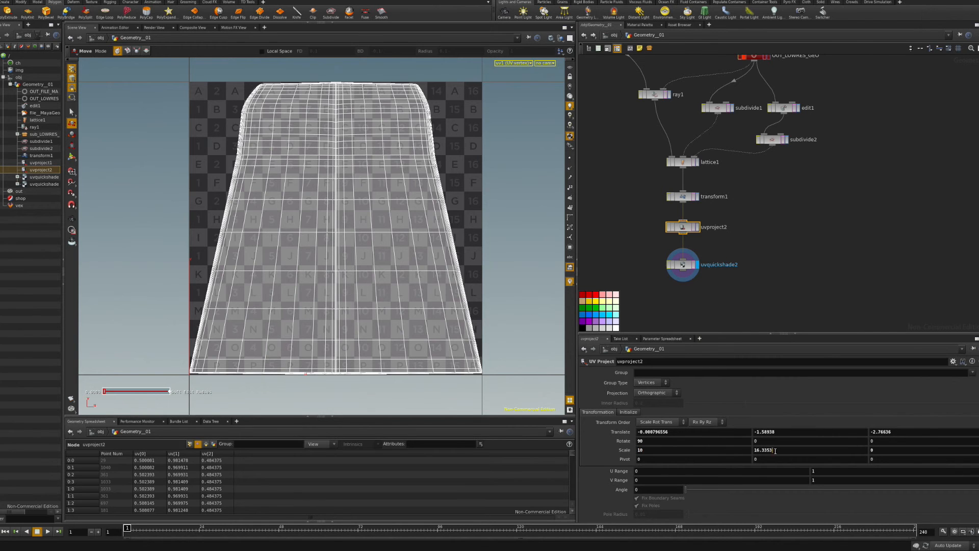
left_click_drag(775, 451, 722, 446)
type("10")
key("Return")
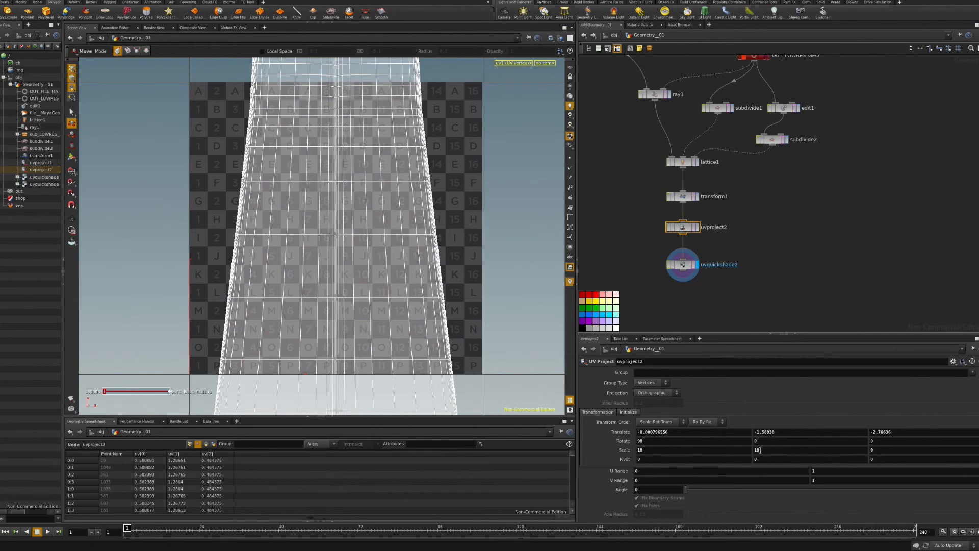
Return to the perspective view and flip the vertical UV scale to -10.
left_click(571, 113)
mouse_move(561, 67)
left_click(607, 76)
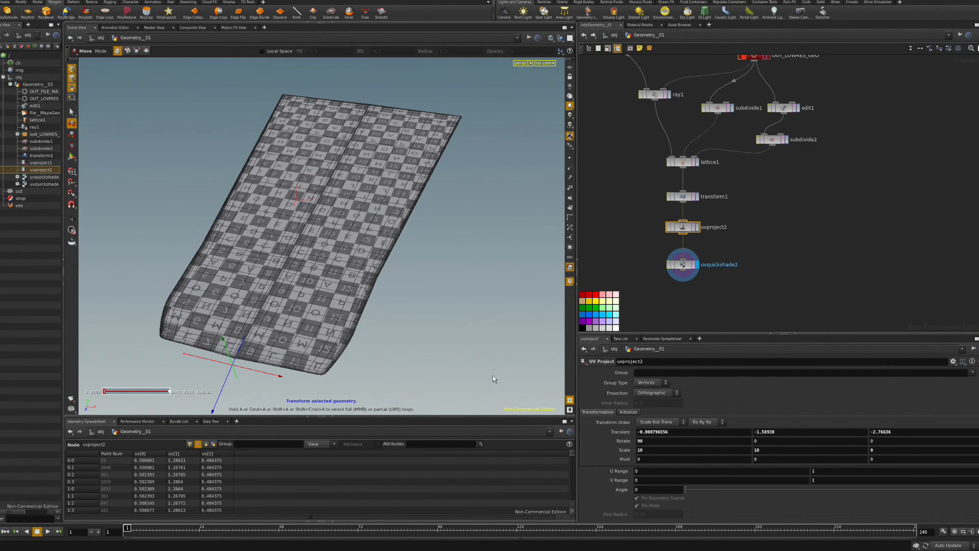
left_click(755, 451)
type("-")
key("Return")
mouse_move(373, 280)
left_mouse_down("alt")
mouse_move(406, 365)
mouse_move(387, 323)
mouse_move(353, 306)
mouse_move(357, 356)
mouse_move(361, 365)
mouse_move(359, 284)
mouse_move(373, 287)
left_mouse_up("alt")
Compare against the original Maya hood, then delete the uvquickshade2 preview node.
key("h")
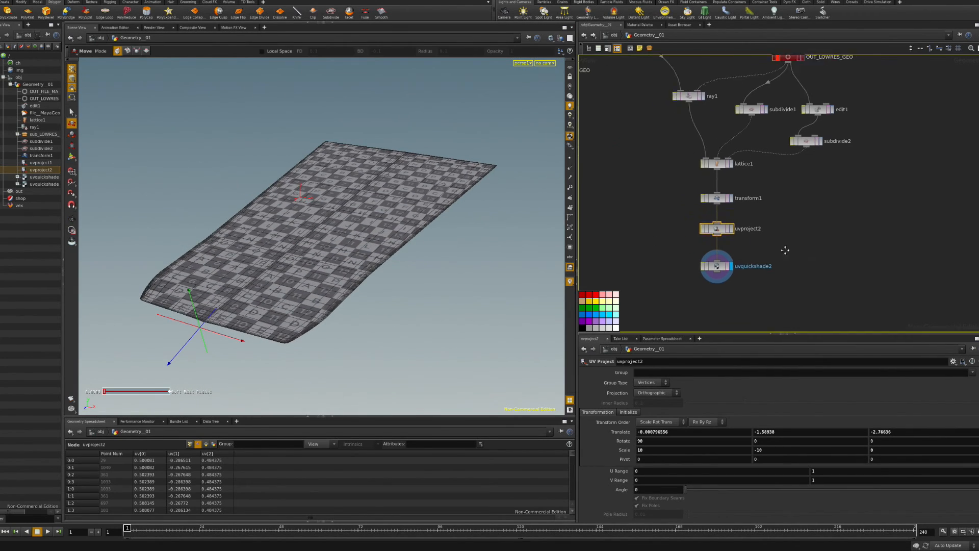
scroll(689, 235, "up", 2)
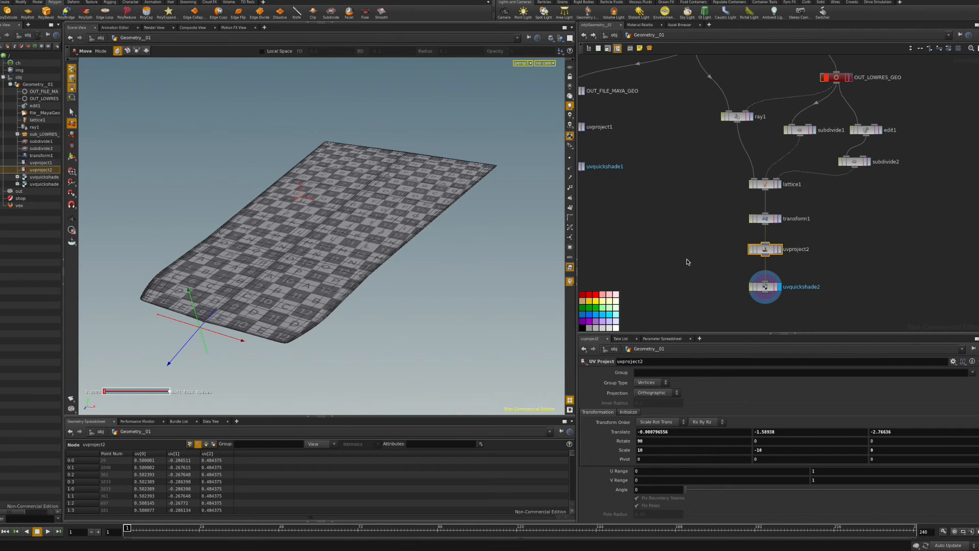
scroll(689, 240, "down", 2)
left_click(710, 85)
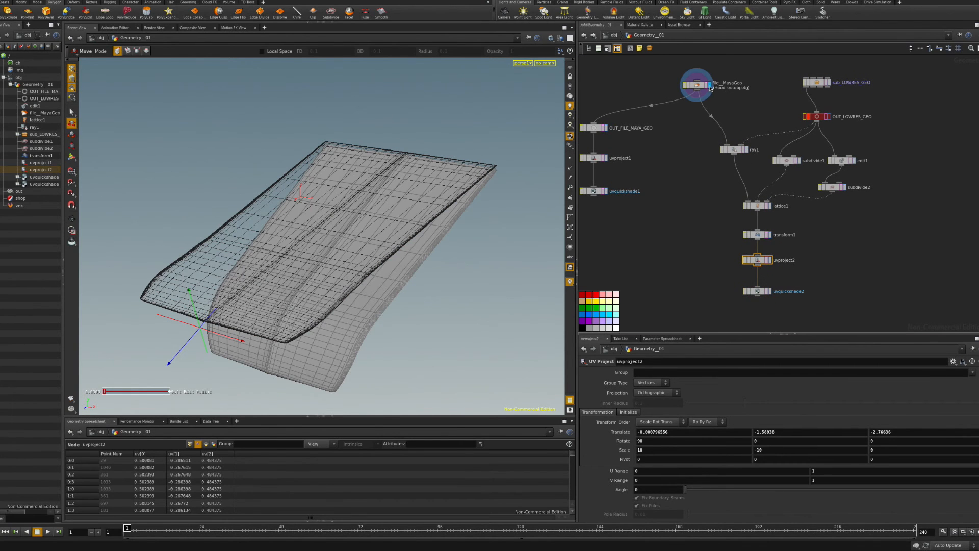
left_click(771, 293)
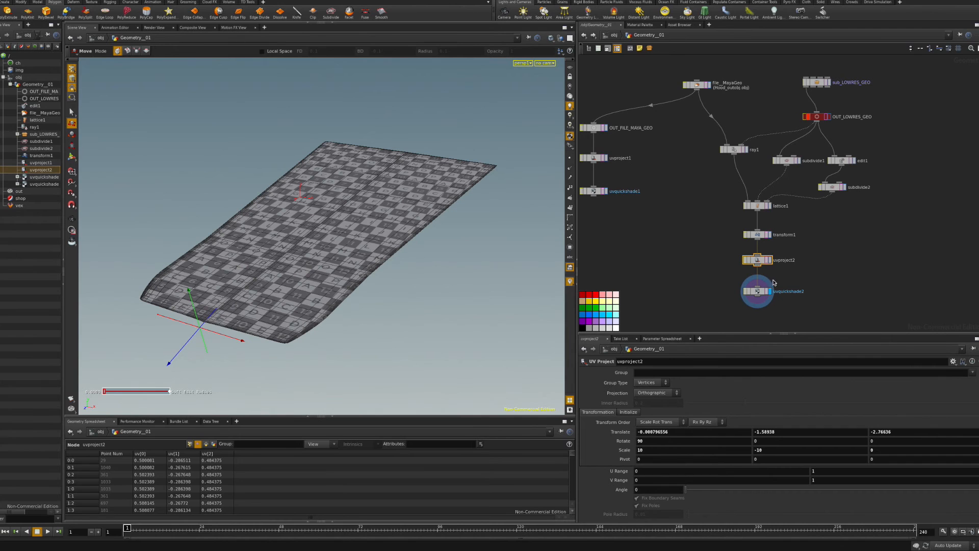
left_click(760, 293)
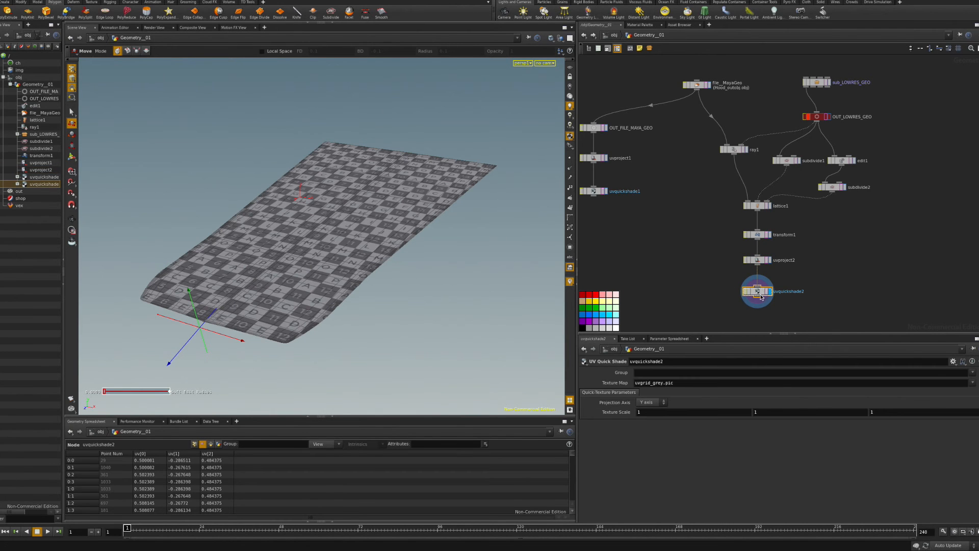
key("Delete")
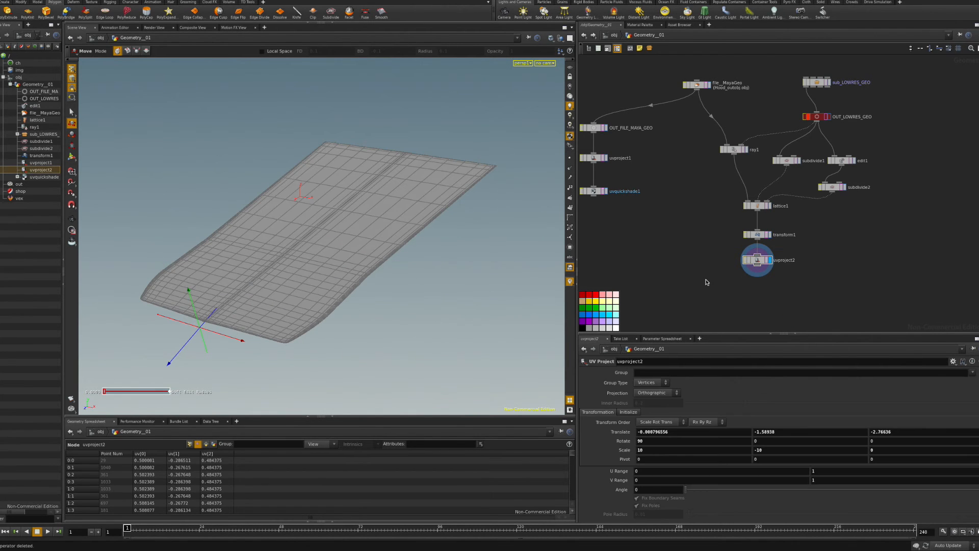
key("Tab")
type("att")
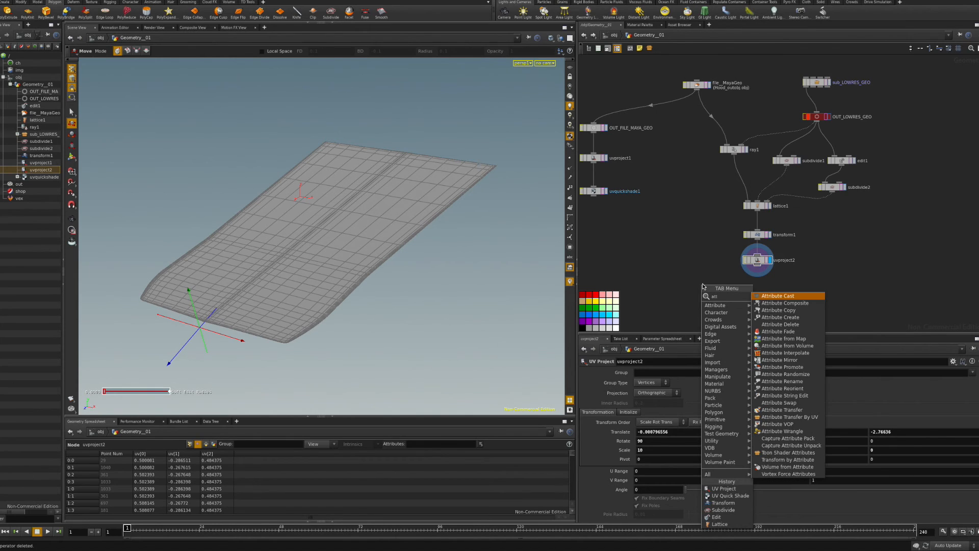
Add attribcopy1 with file_MayaGeo wired in, copying the named uv attribute.
left_click(780, 310)
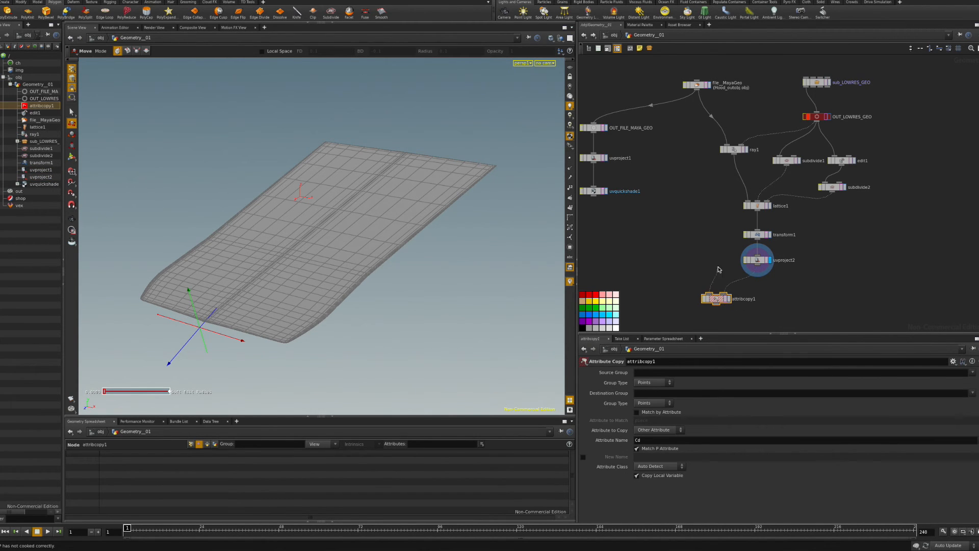
left_click(697, 90)
left_click(729, 300)
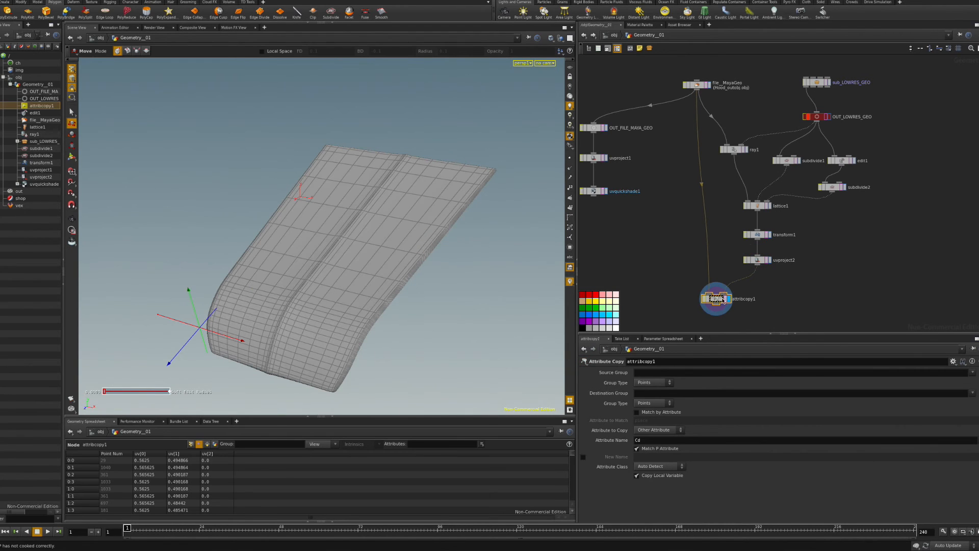
left_click(657, 433)
left_click(657, 433)
type("uv")
key("Return")
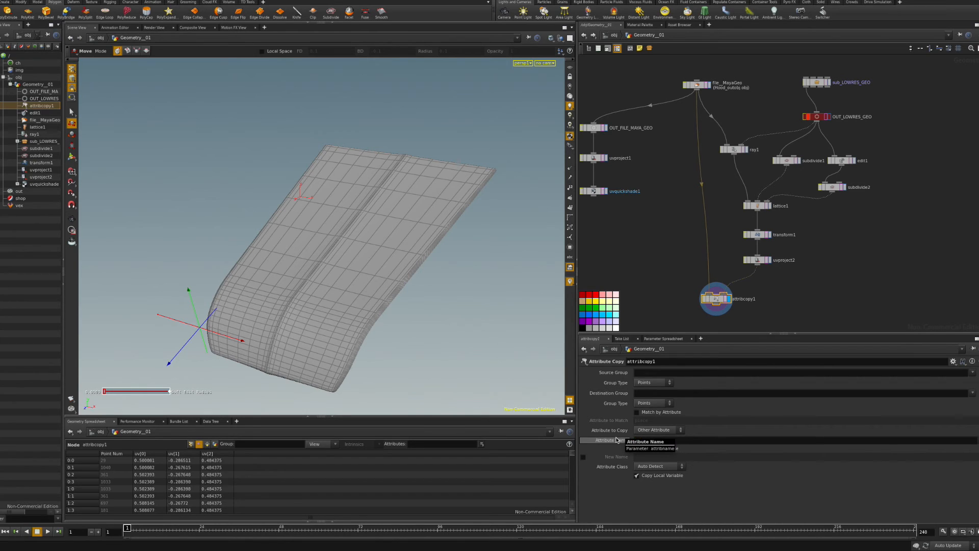
left_click(655, 431)
left_click(651, 432)
left_click(658, 431)
left_click(647, 438)
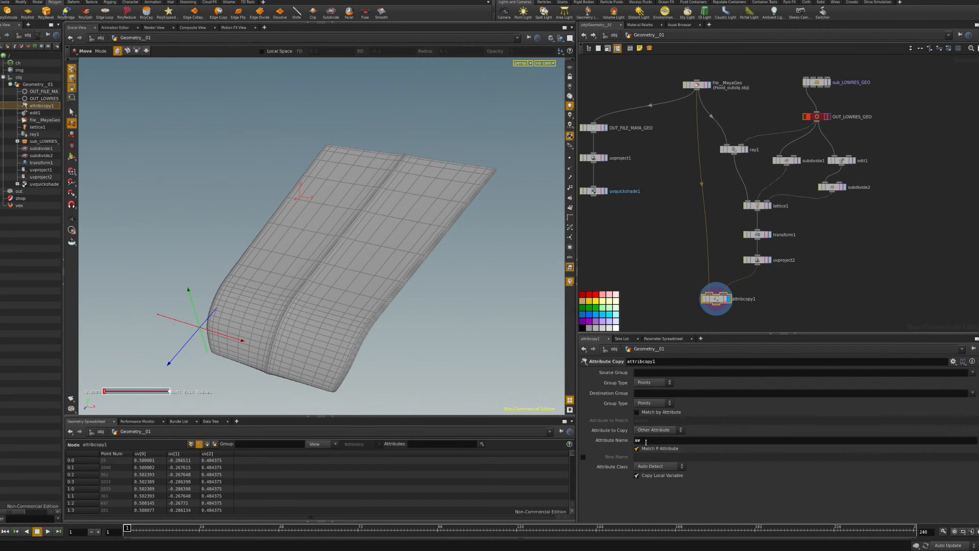
Add a UV Quick Shade node under attribcopy1 and display the checkered hood.
middle_click_drag(695, 277, 687, 224)
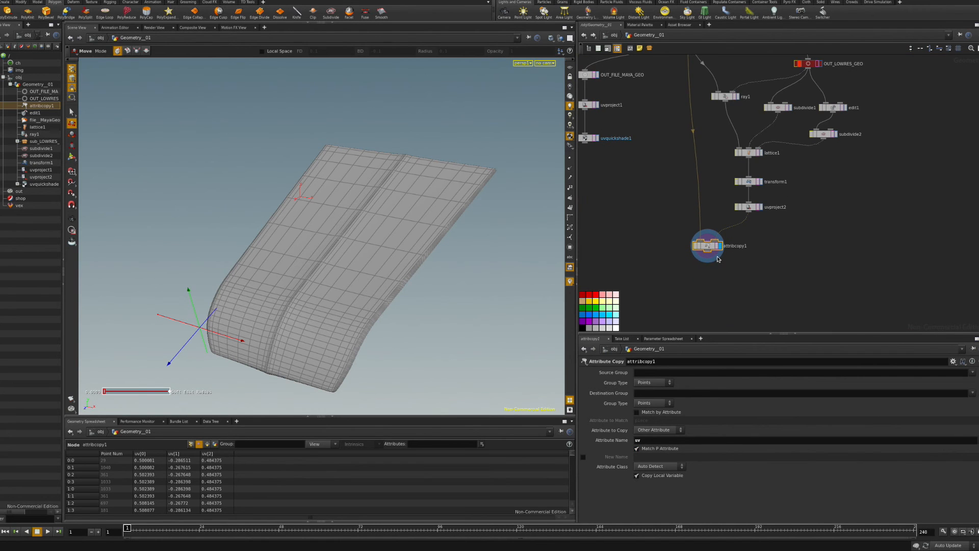
key("Tab")
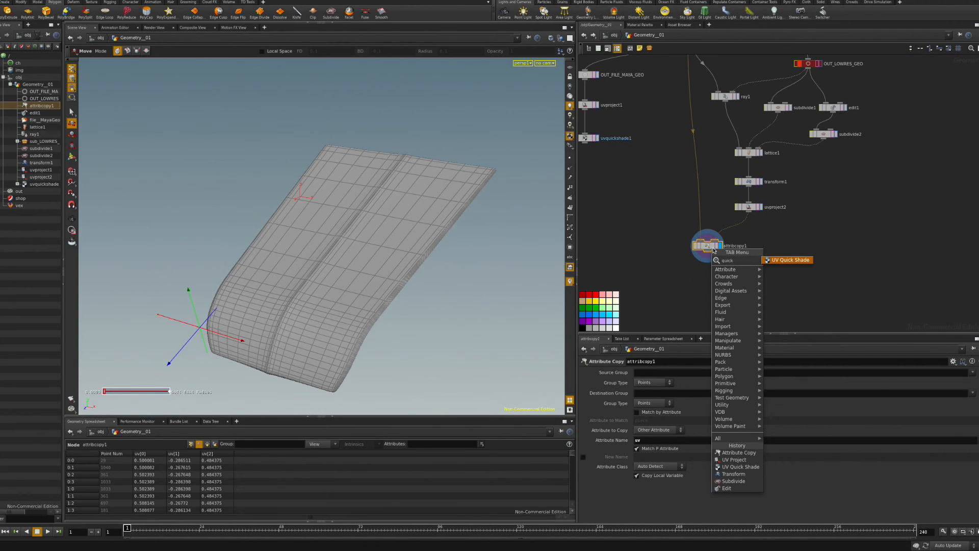
left_click(792, 260)
left_click(712, 288)
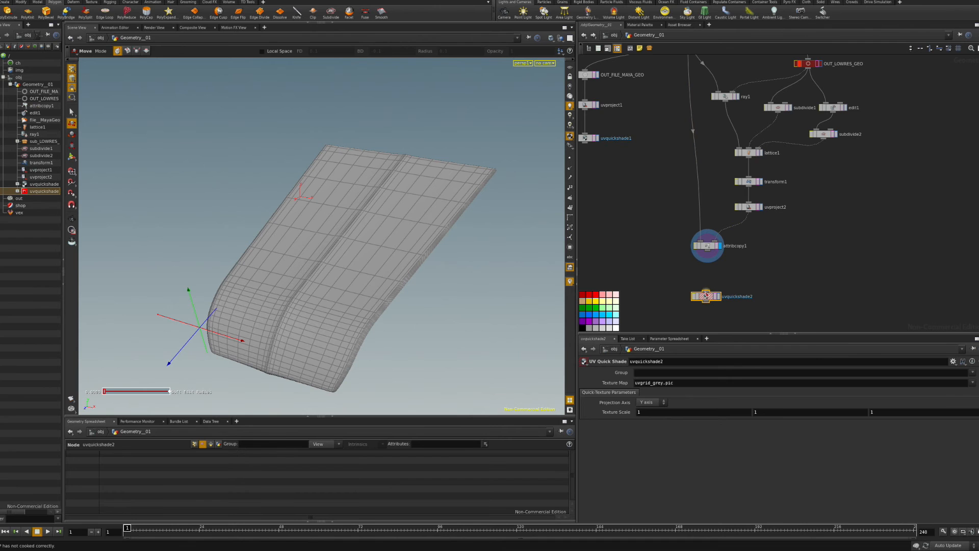
left_click(719, 296)
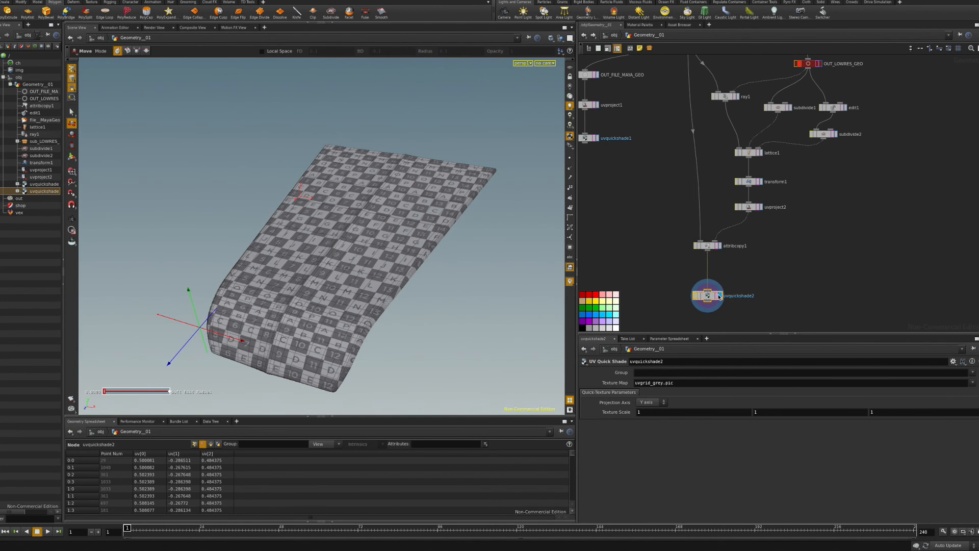
key("Escape")
left_click_drag(417, 279, 364, 276)
Zoom in on the checkered hood and select the edit1 node.
middle_click_drag(365, 276, 361, 188)
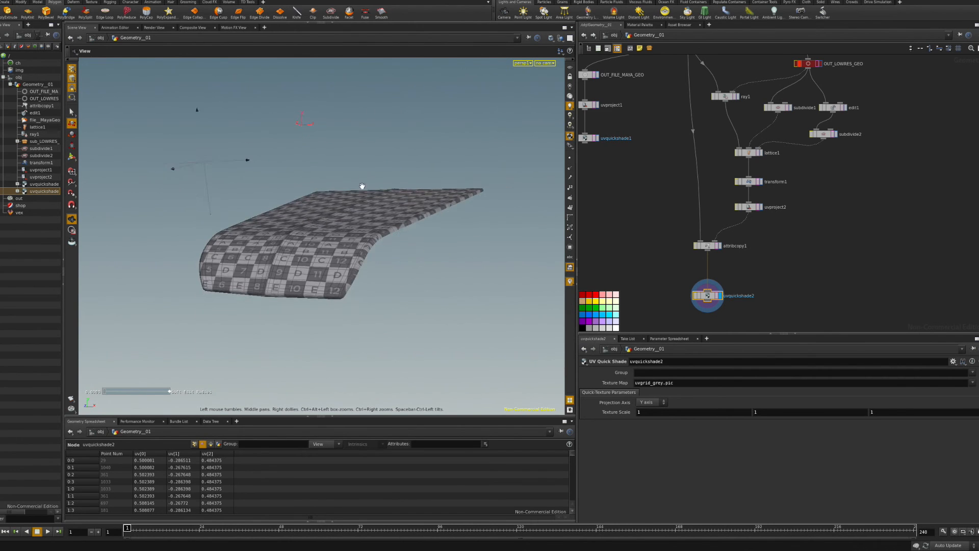
left_click_drag(361, 188, 344, 255)
right_click_drag(343, 255, 452, 259)
mouse_move(322, 257)
left_mouse_down("alt")
mouse_move(291, 235)
mouse_move(282, 240)
mouse_move(308, 265)
mouse_move(329, 264)
left_mouse_up("alt")
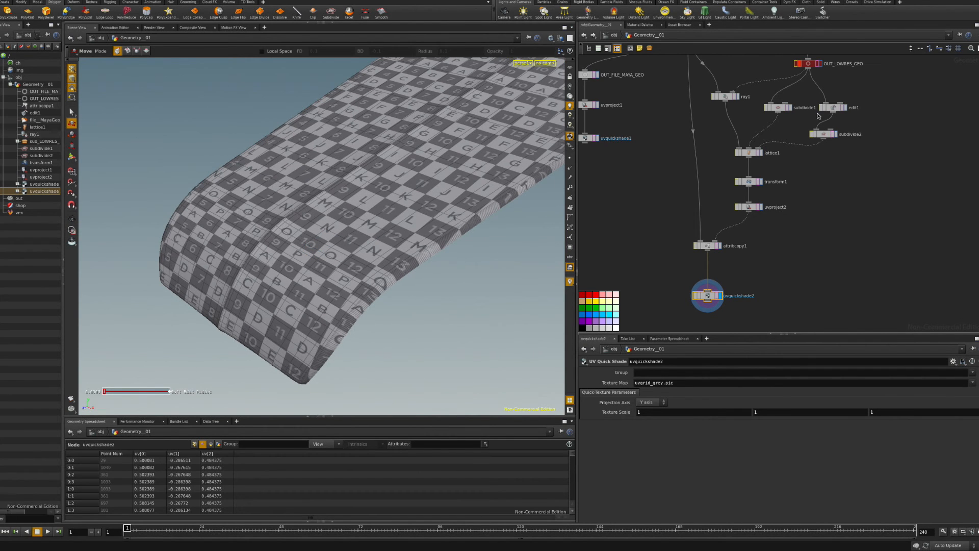
left_click(833, 108)
left_click_drag(142, 160, 149, 180, "alt")
Nudge cage edges p7-6, p4-5, p2-3 and p0-1 to reshape the hood.
left_click(114, 220)
left_click_drag(115, 221, 170, 228, "alt")
left_click_drag(172, 261, 163, 262)
left_click(256, 197)
left_click_drag(236, 225, 339, 217)
left_click(262, 139)
left_click_drag(263, 139, 280, 133, "alt")
left_click(281, 154)
left_click_drag(287, 193, 259, 200)
left_click_drag(403, 206, 350, 311, "alt")
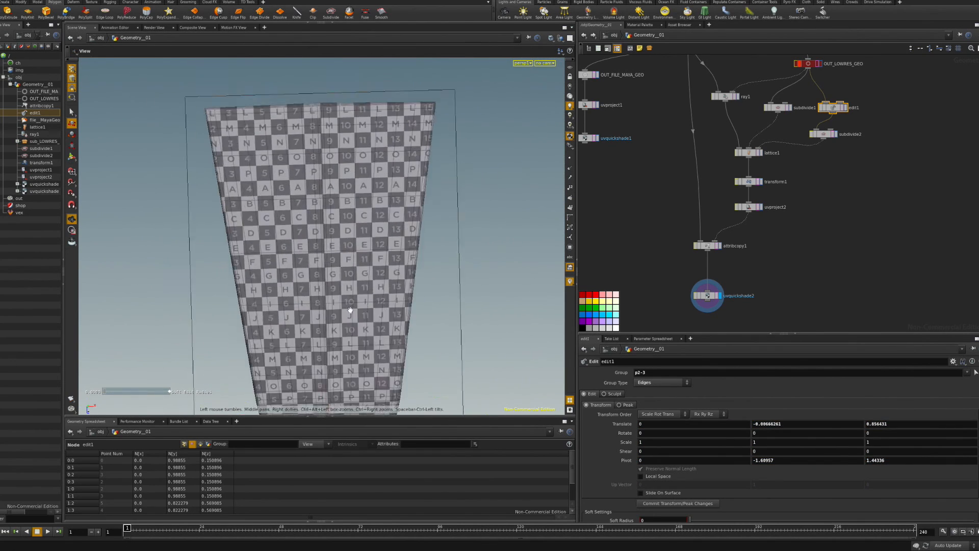
left_click(327, 96)
left_click_drag(320, 144, 320, 148)
left_click_drag(390, 290, 339, 235, "alt")
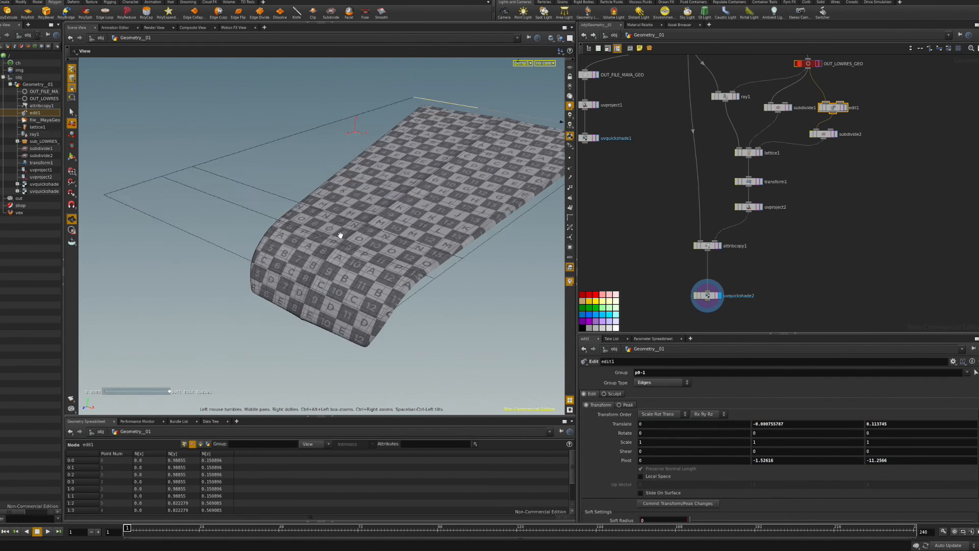
Refine edges p2-3, p4-5 and p7-6 again with small moves.
right_click_drag(338, 234, 339, 204, "alt")
left_click(281, 220)
mouse_move(232, 242)
left_mouse_down()
mouse_move(215, 248)
mouse_move(228, 243)
left_mouse_up()
left_click(219, 237)
left_click_drag(187, 269, 192, 264)
left_click(150, 300)
left_click_drag(115, 322, 127, 313)
left_click_drag(268, 293, 301, 260, "alt")
left_click_drag(198, 203, 203, 200)
left_click(260, 153)
left_click_drag(254, 173, 257, 171)
middle_click_drag(803, 99, 805, 136)
left_click(811, 104)
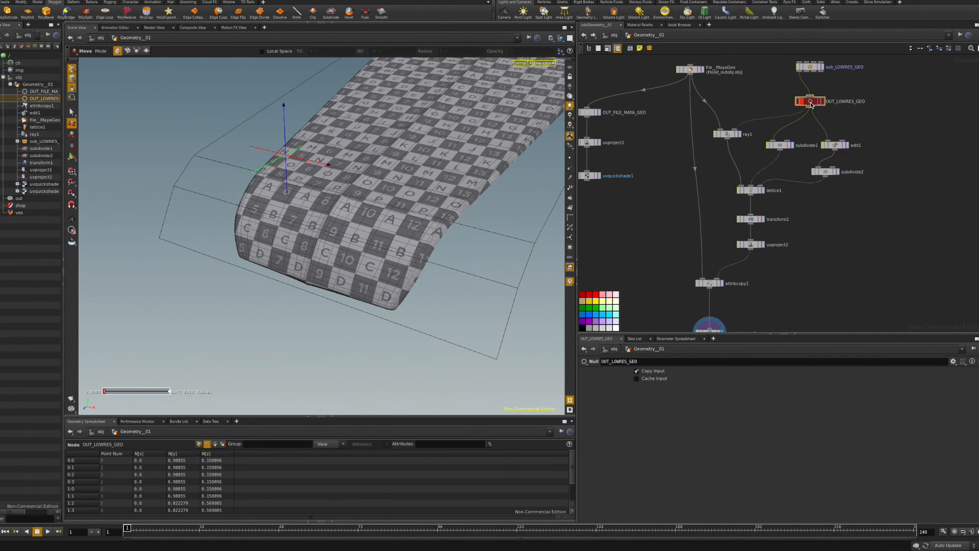
Add an Edit node, edit2, directly below OUT_LOWRES_GEO.
key("Tab")
type("ed")
left_click(886, 115)
left_click(809, 118)
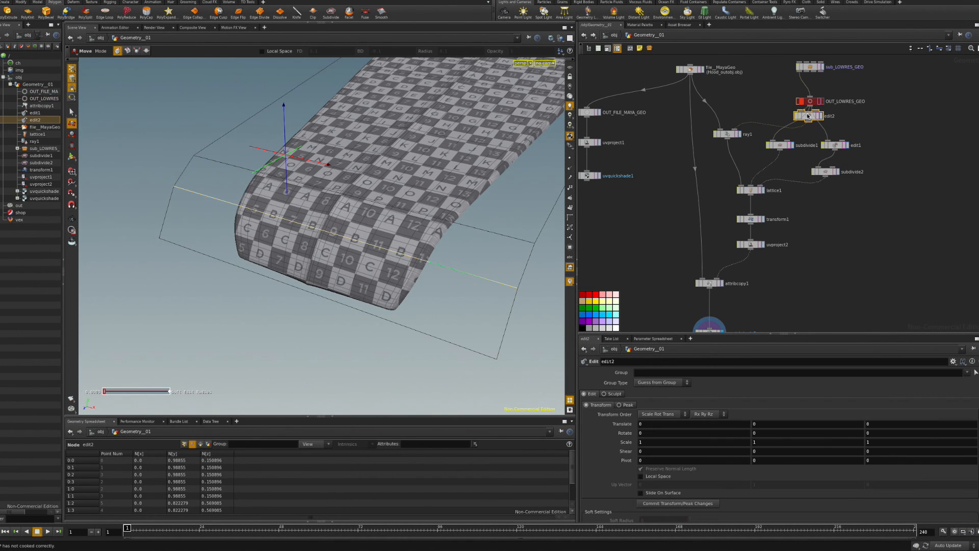
left_click_drag(808, 117, 771, 114)
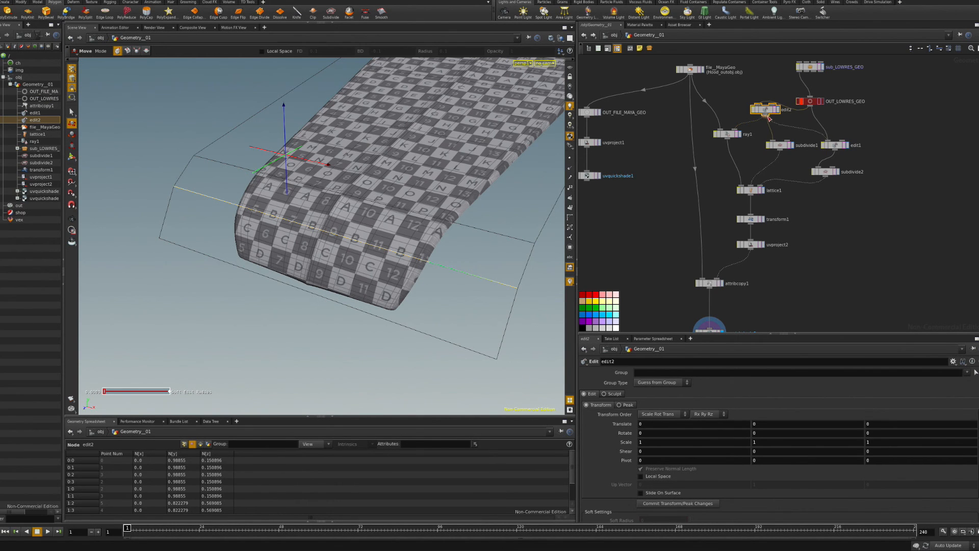
left_click_drag(769, 113, 821, 124)
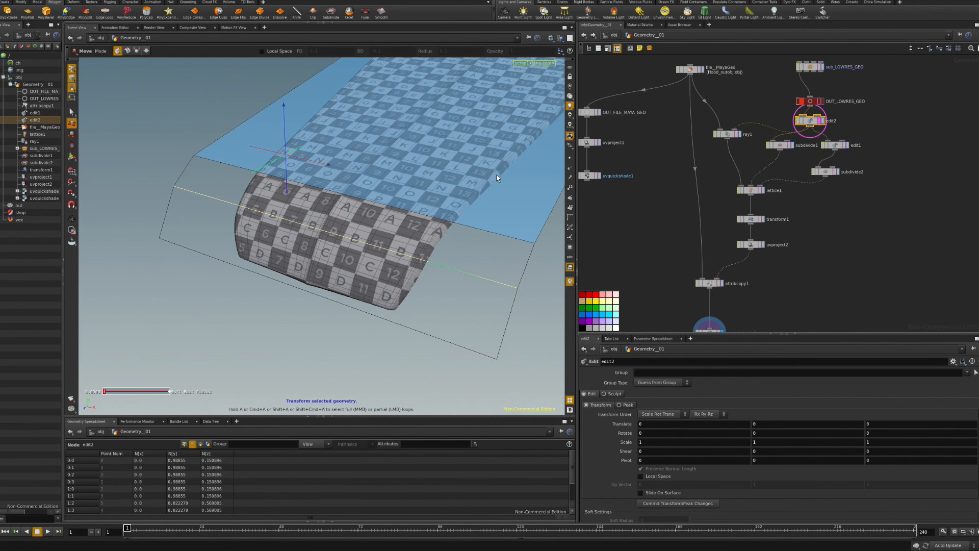
In edit2, drag the lattice cage edges p4-5 and p2-3 to bend the hood.
left_click_drag(327, 201, 289, 224, "alt")
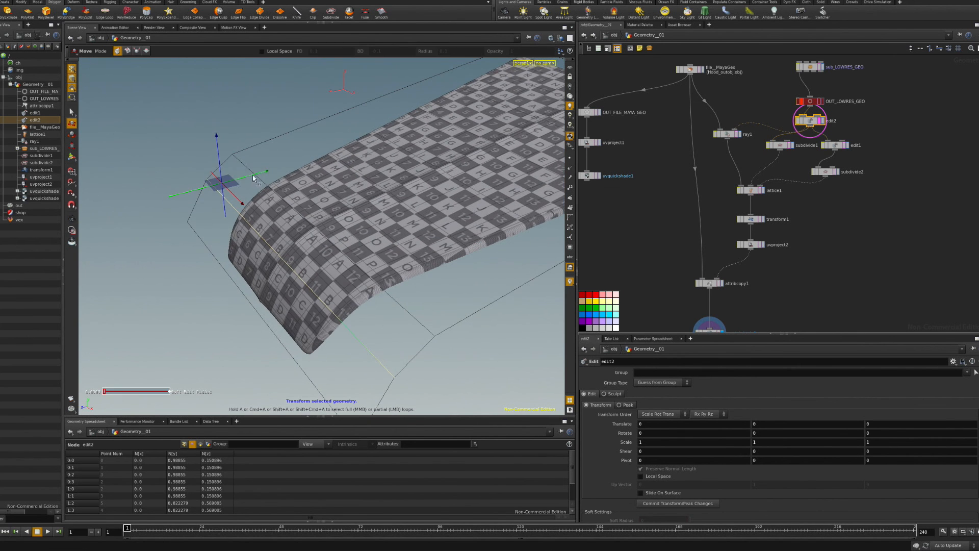
left_click(247, 168)
left_click_drag(296, 189, 302, 207)
left_click_drag(317, 240, 316, 242)
left_click(225, 200)
left_click_drag(252, 224, 258, 232)
left_click(252, 185)
left_click_drag(301, 205, 305, 189)
left_click_drag(276, 254, 418, 273)
left_click(285, 257)
left_click(420, 279)
In edit1, reshape edges p4-5, the end edge and p2-3 (0.00316361 Y, -0.159757 Z).
left_click(845, 145)
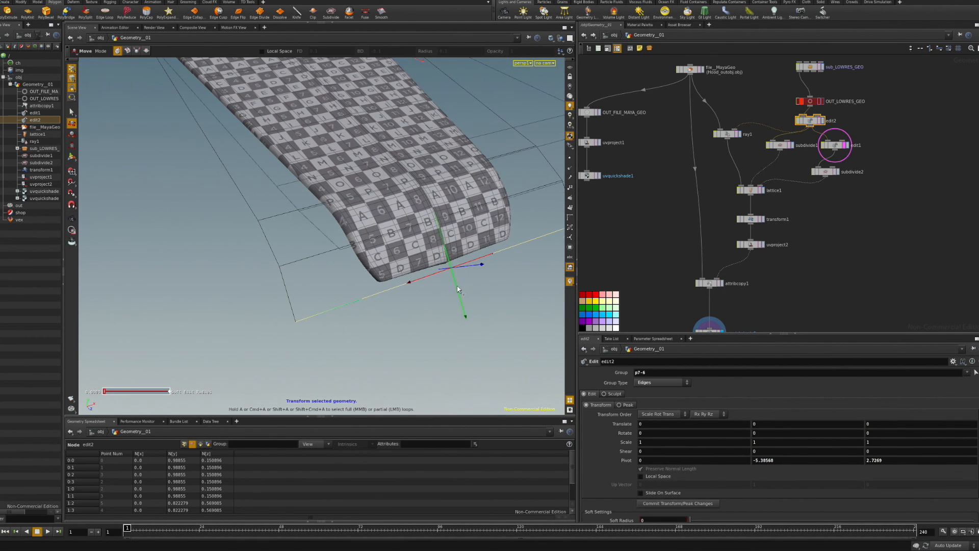
left_click(422, 172)
left_click_drag(417, 174, 410, 158)
left_click_drag(408, 165, 224, 145, "alt")
left_click(208, 105)
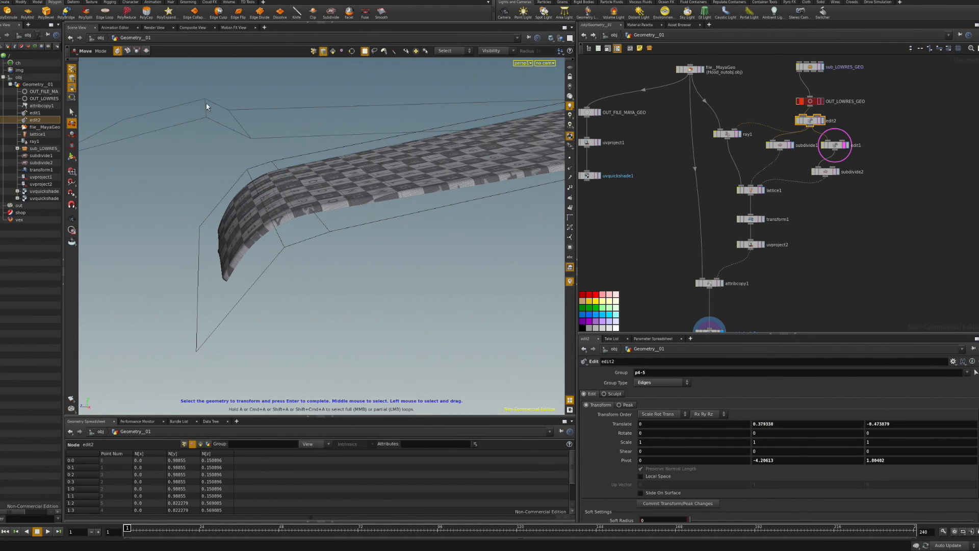
left_click_drag(208, 105, 210, 122)
left_click_drag(222, 130, 284, 153, "alt")
left_click(193, 156)
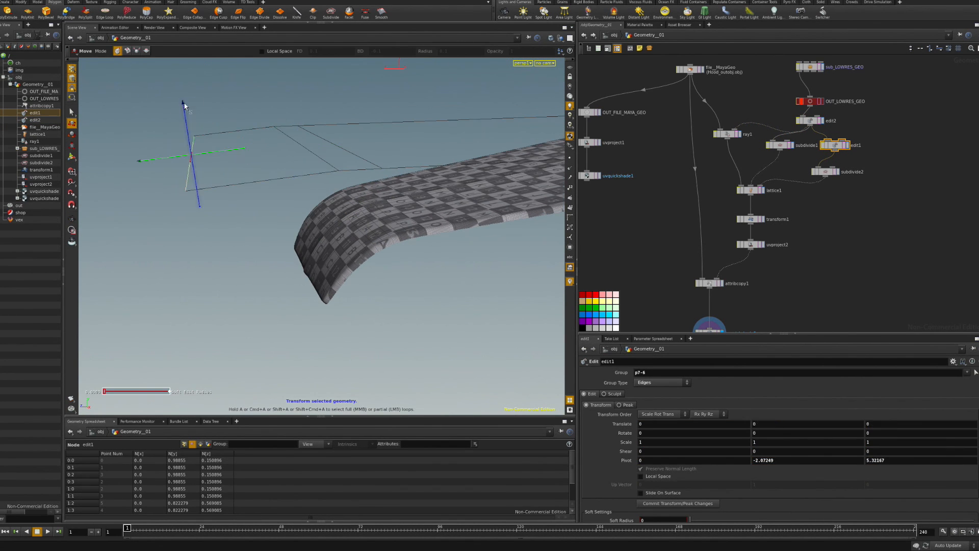
left_click_drag(184, 106, 180, 83)
left_click_drag(181, 84, 221, 167, "alt")
left_click(312, 169)
left_click_drag(282, 208, 509, 252)
left_click(309, 144)
Display uvquickshade2 and orbit around the checkered hood to inspect the deformation.
left_click(710, 331)
middle_click_drag(685, 267, 690, 181)
middle_click_drag(646, 143, 671, 218)
key("Escape")
left_click_drag(415, 225, 381, 230)
middle_click_drag(380, 229, 280, 182)
left_click_drag(280, 182, 392, 192)
Extract sub_LOWRES_GEO's contents and place the seven nodes above OUT_LOWRES_GEO.
key("t")
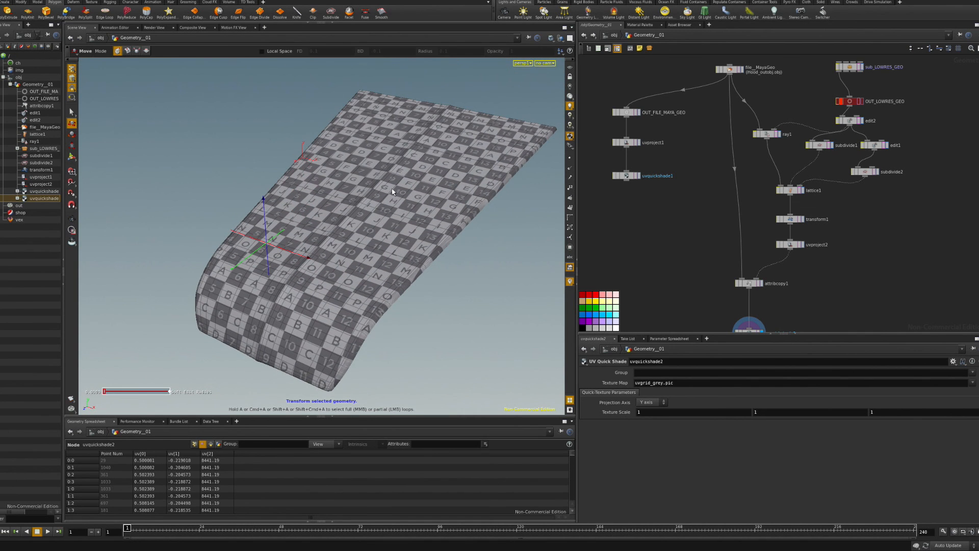
right_click(851, 68)
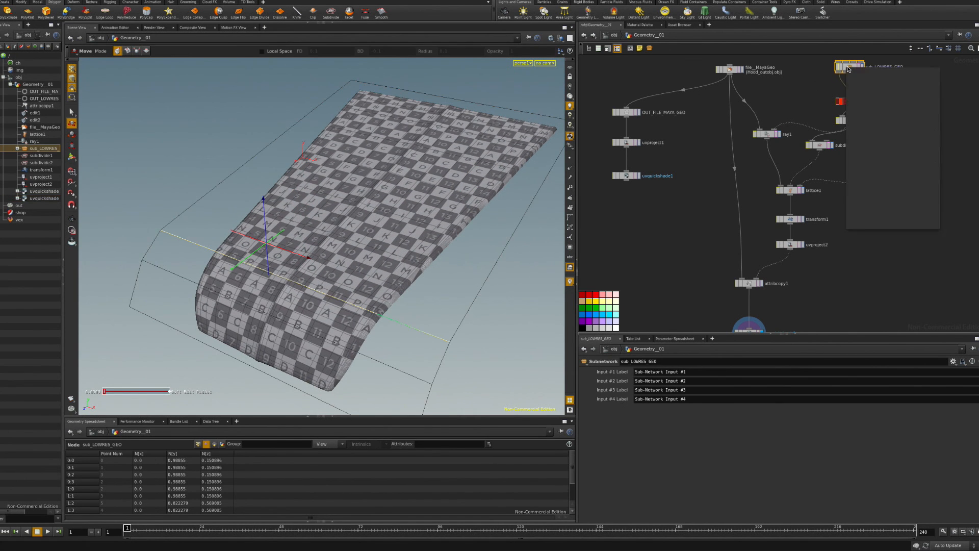
left_click(837, 93)
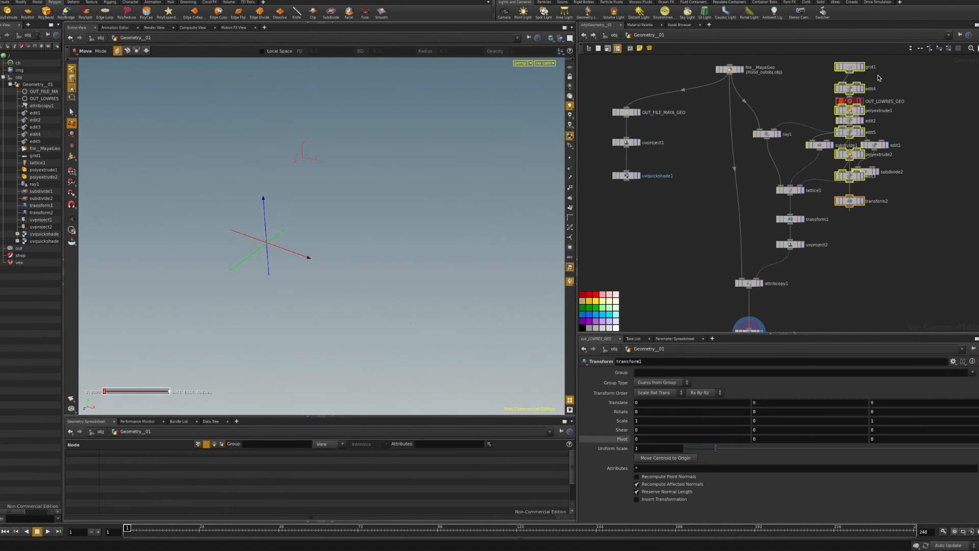
left_click_drag(850, 91, 930, 70)
middle_click_drag(894, 109, 870, 197)
left_click_drag(901, 194, 825, 86)
left_click_drag(828, 87, 827, 88)
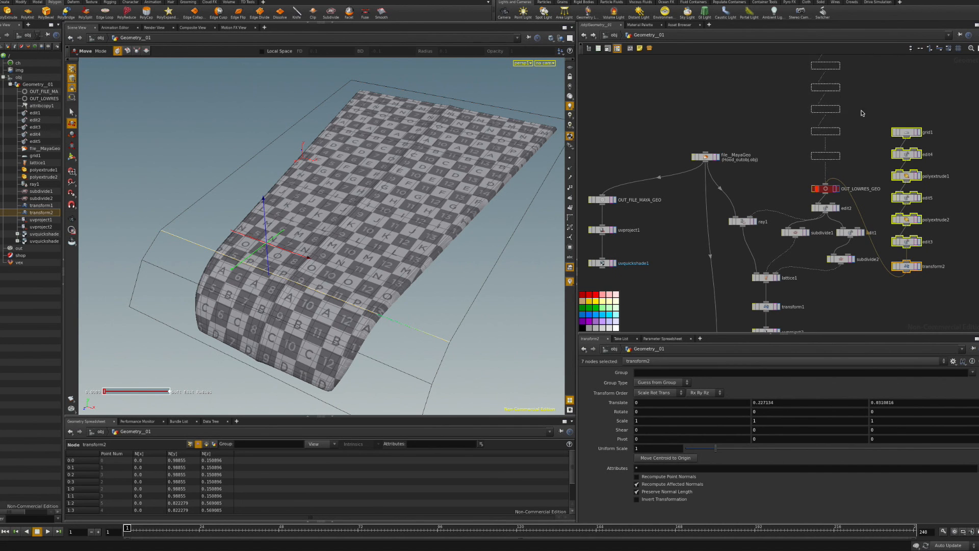
Enlarge the network editor and reposition grid1, edit4 and polyextrude1 into a chain.
left_click(879, 122)
scroll(882, 171, "down", 2)
left_click_drag(360, 372, 978, 550)
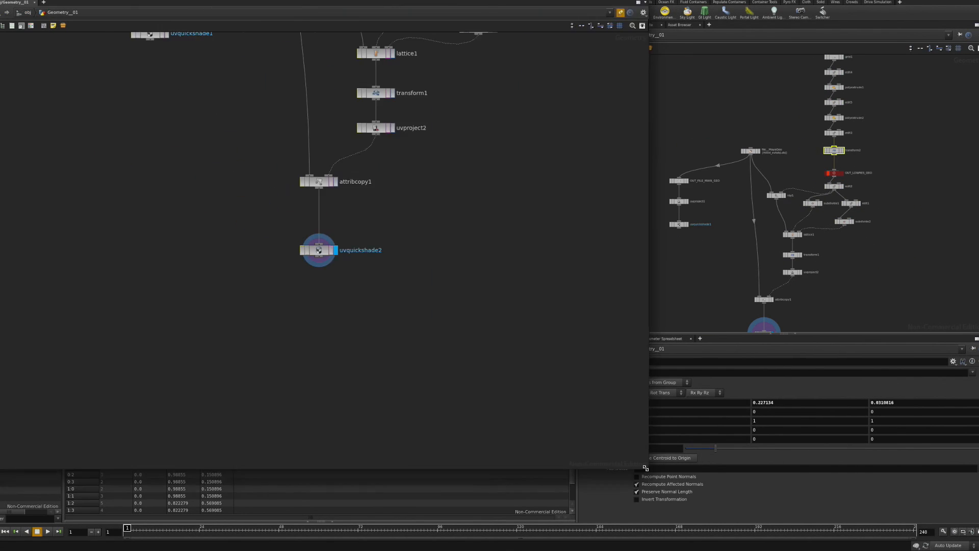
middle_click_drag(631, 217, 750, 391)
right_click_drag(750, 390, 731, 329)
middle_click_drag(731, 328, 713, 357)
right_click_drag(713, 357, 701, 350)
middle_click_drag(627, 161, 629, 204)
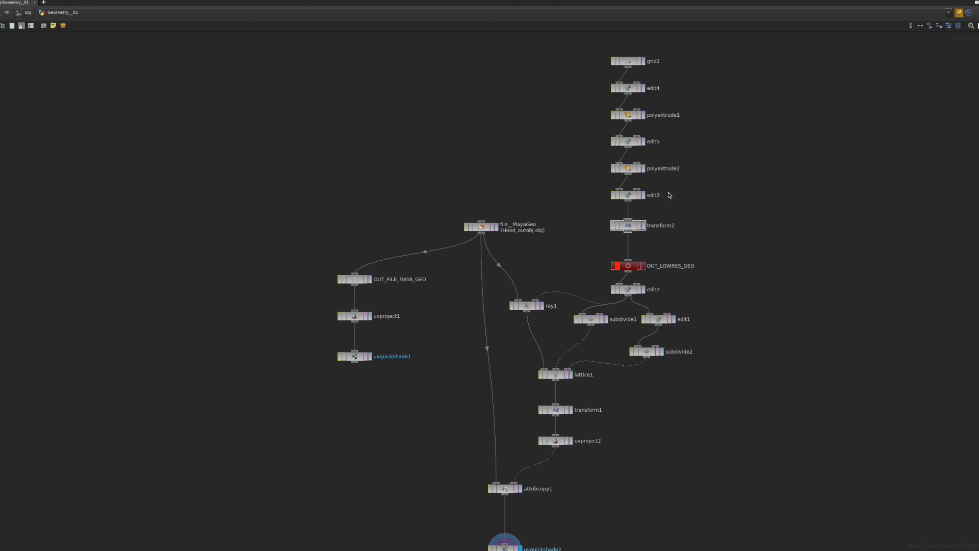
left_click_drag(627, 67, 754, 94)
left_click_drag(646, 92, 752, 114)
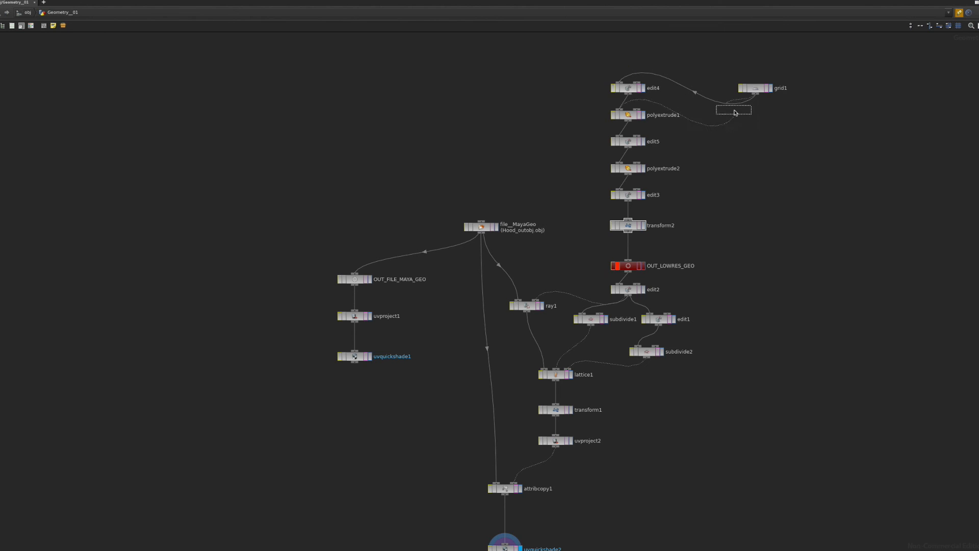
left_click_drag(689, 127, 631, 215)
Shift the grid1-to-transform2 nodes down and align grid1 and edit4 to the right.
left_click_drag(622, 93, 812, 251)
left_click_drag(664, 148, 663, 170)
left_click(647, 154)
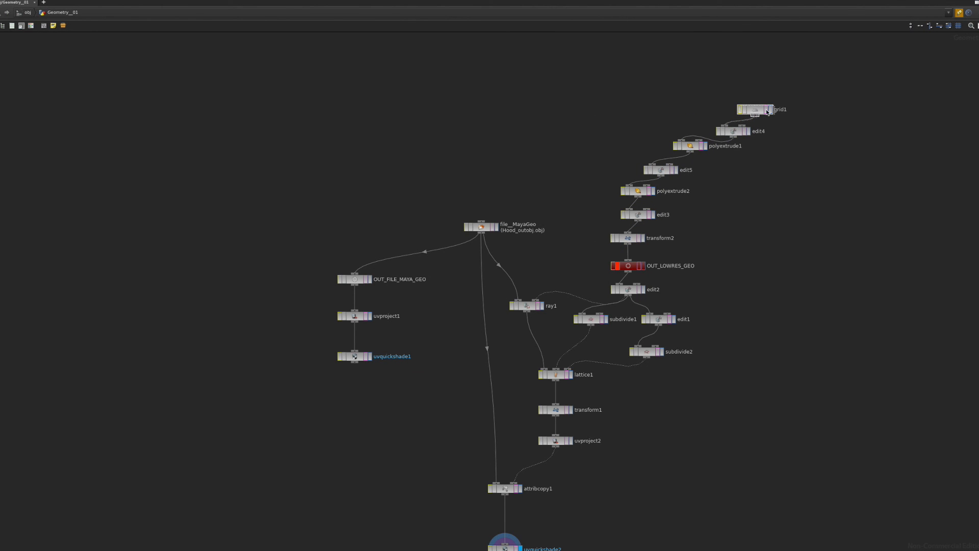
left_click_drag(768, 111, 824, 112)
left_click_drag(733, 134, 754, 135)
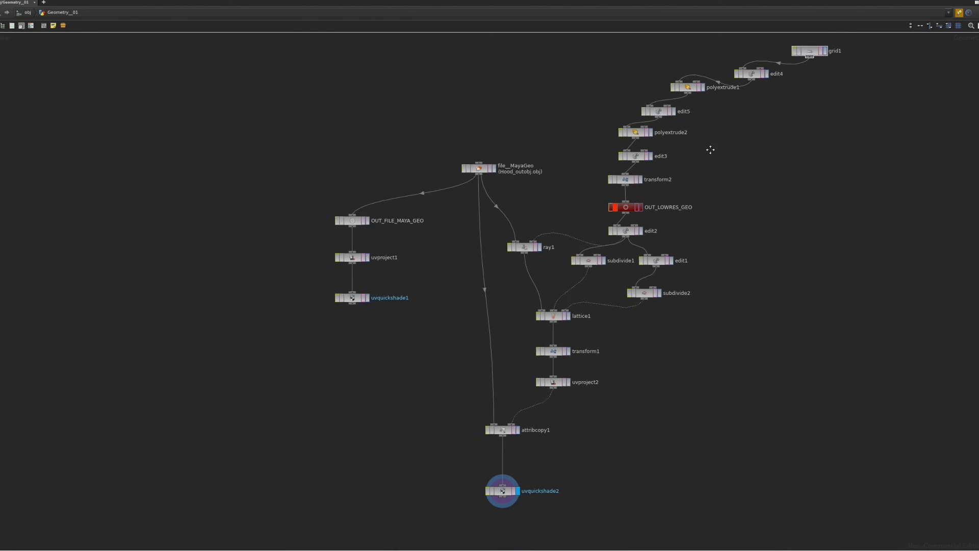